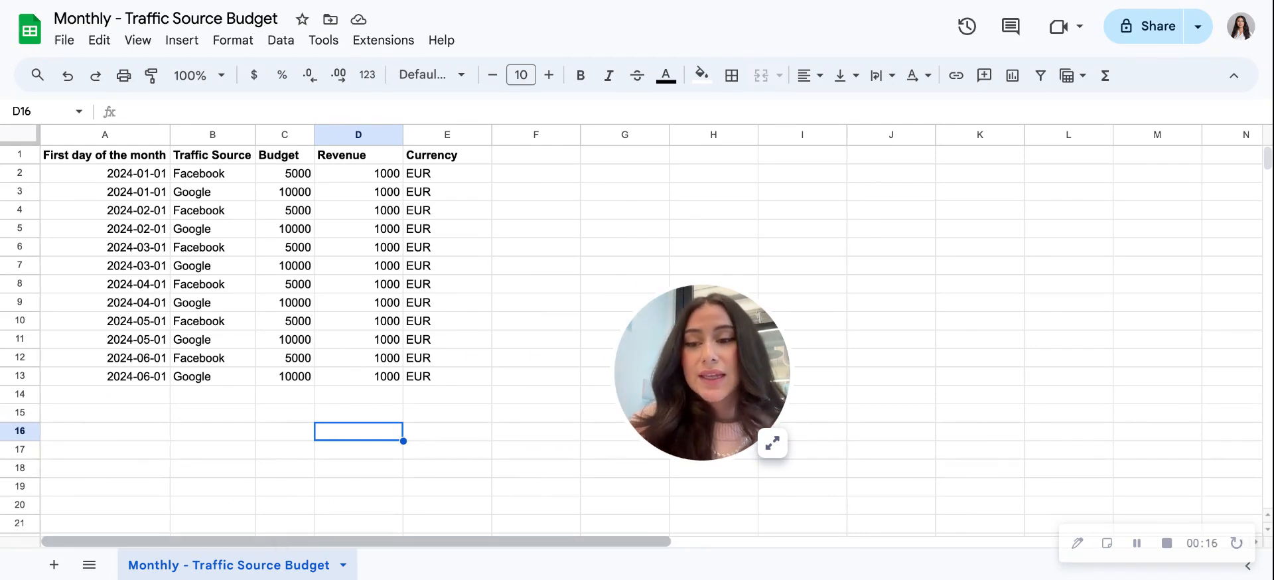
Step: Add a new sheet to the spreadsheet and name it Funnel: Daily Budget
{"action": "left_click", "coordinate": [54, 565]}
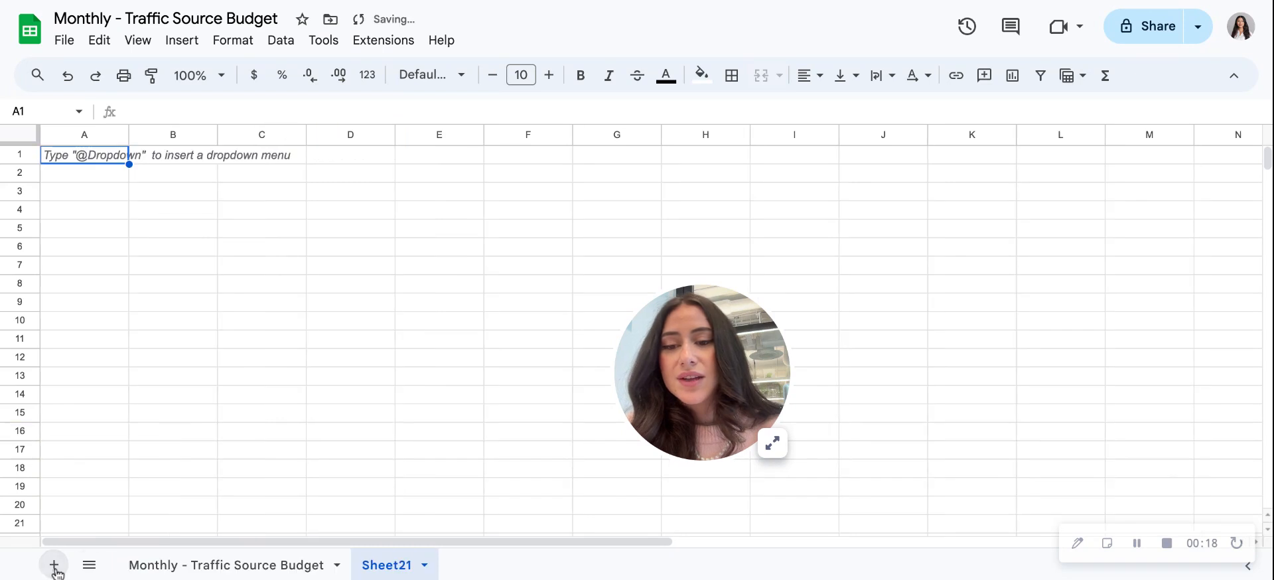
{"action": "double_click", "coordinate": [390, 565]}
{"action": "type", "text": "Funnel: D"}
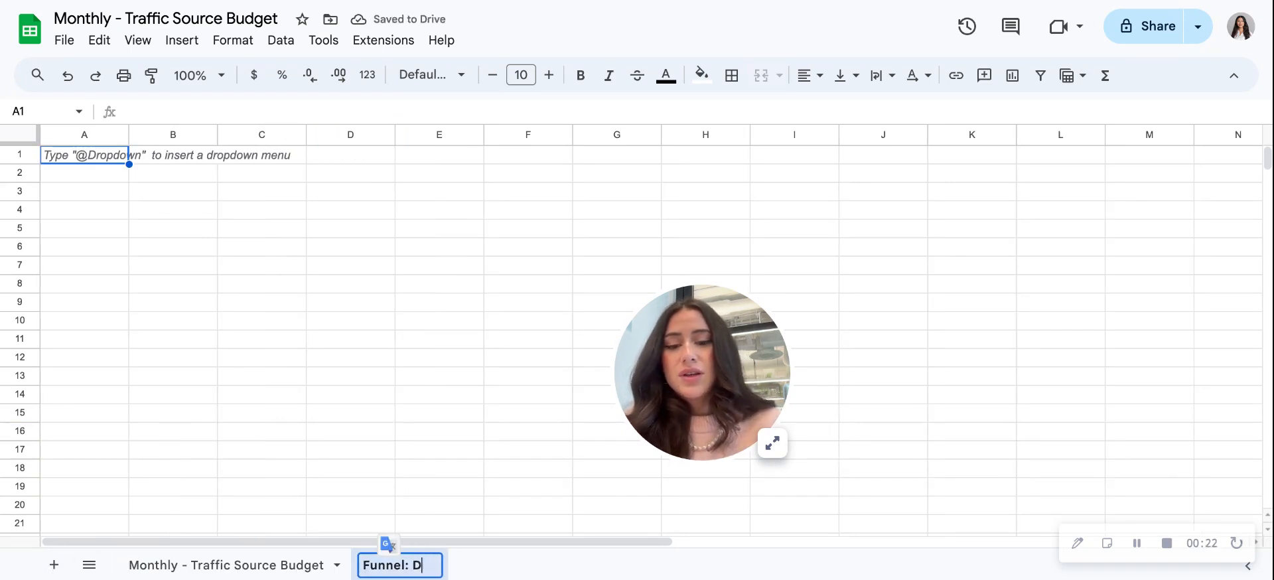
{"action": "type", "text": "aily Budget"}
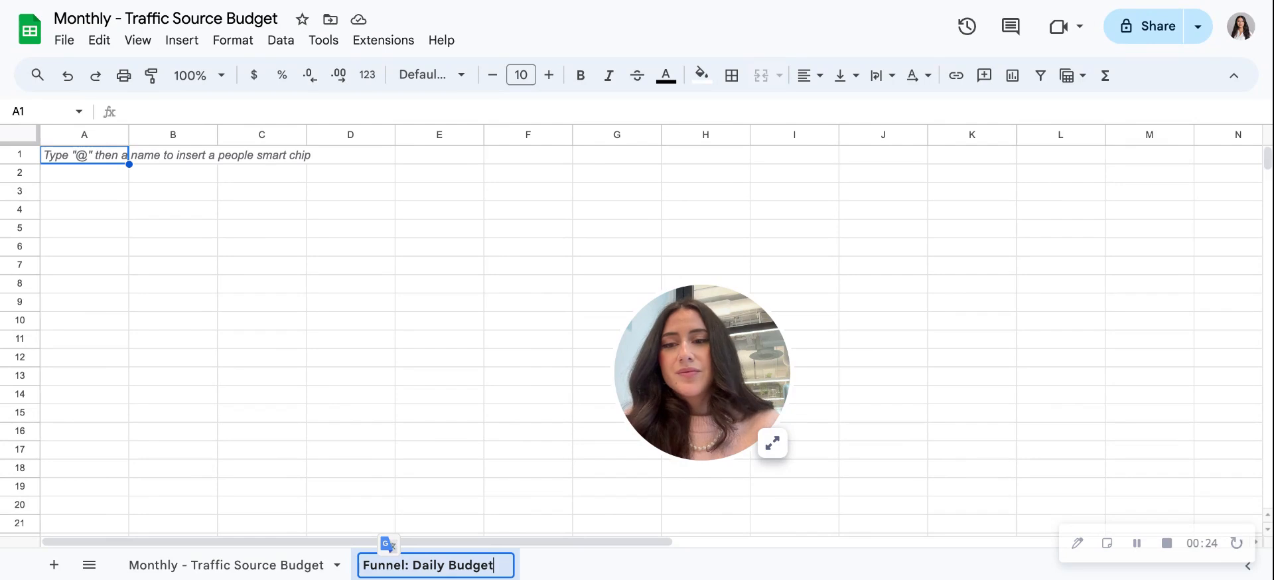
{"action": "key", "text": "Return"}
Step: Write the formula =SplitMonthToDaily('Monthly - Traffic Source Budget'!A:D,"First day of the month",{"Budget","Revenue"}) in cell A1 of the new sheet
{"action": "left_click", "coordinate": [211, 114]}
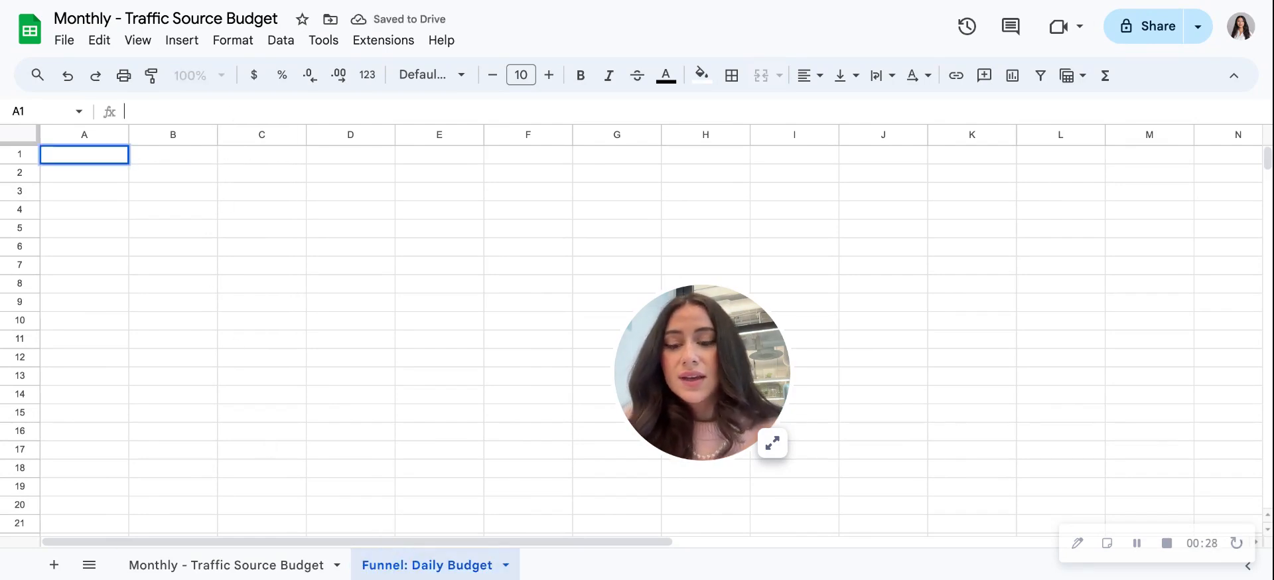
{"action": "type", "text": "=SplitMonthToDaily('Monthly - Traffic Source Budget'!A:D,\"First day of the month\",{\"Budget\",\"Revenue\"})"}
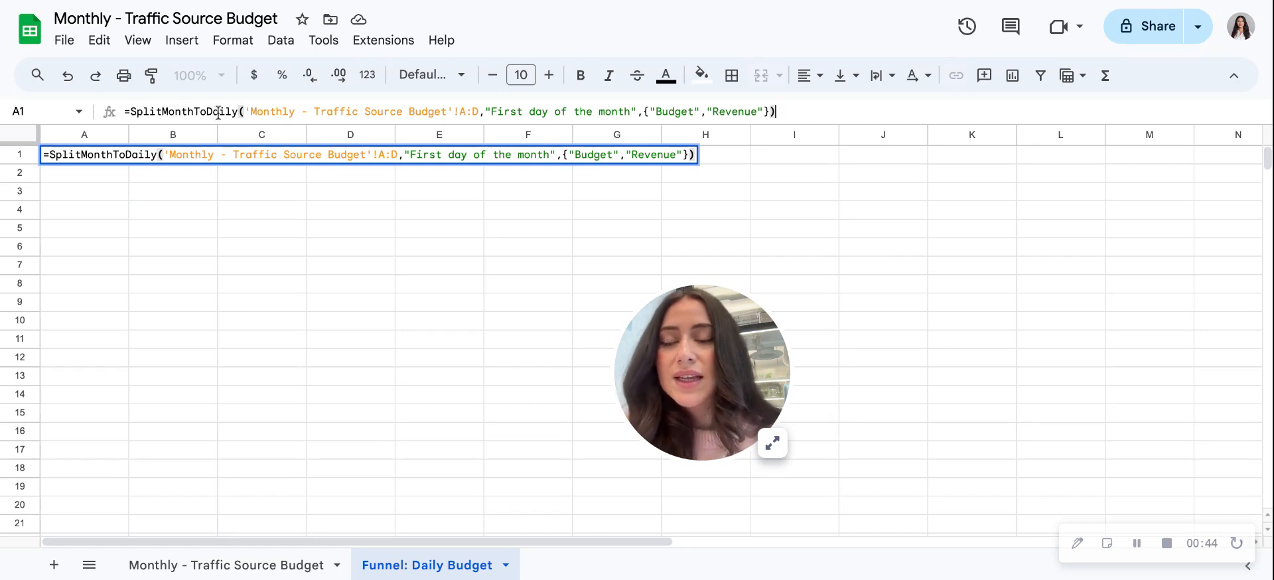
Step: Review the formula's data, month column and target columns arguments one by one
{"action": "left_click_drag", "start_coordinate": [253, 111], "coordinate": [449, 109]}
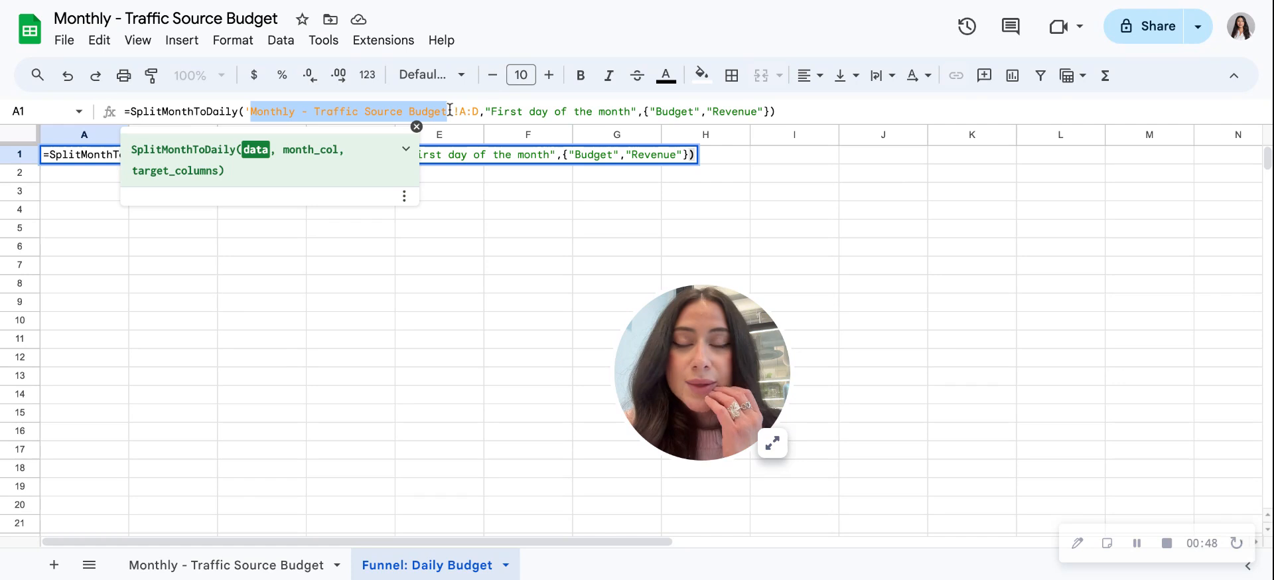
{"action": "left_click", "coordinate": [500, 113]}
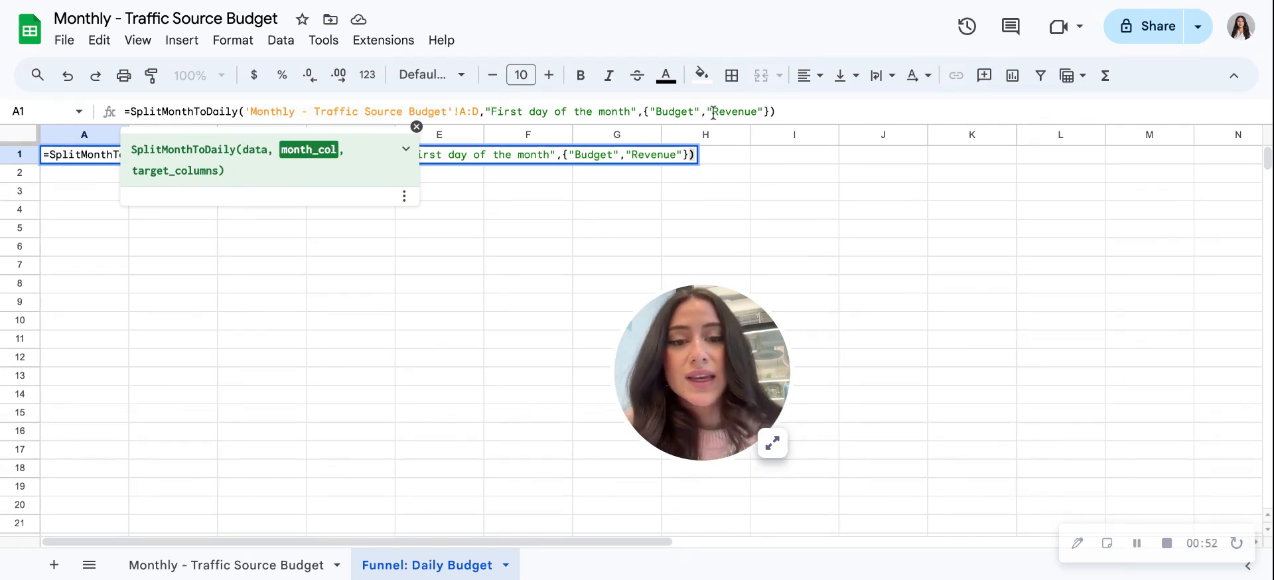
{"action": "left_click_drag", "start_coordinate": [655, 111], "coordinate": [760, 111]}
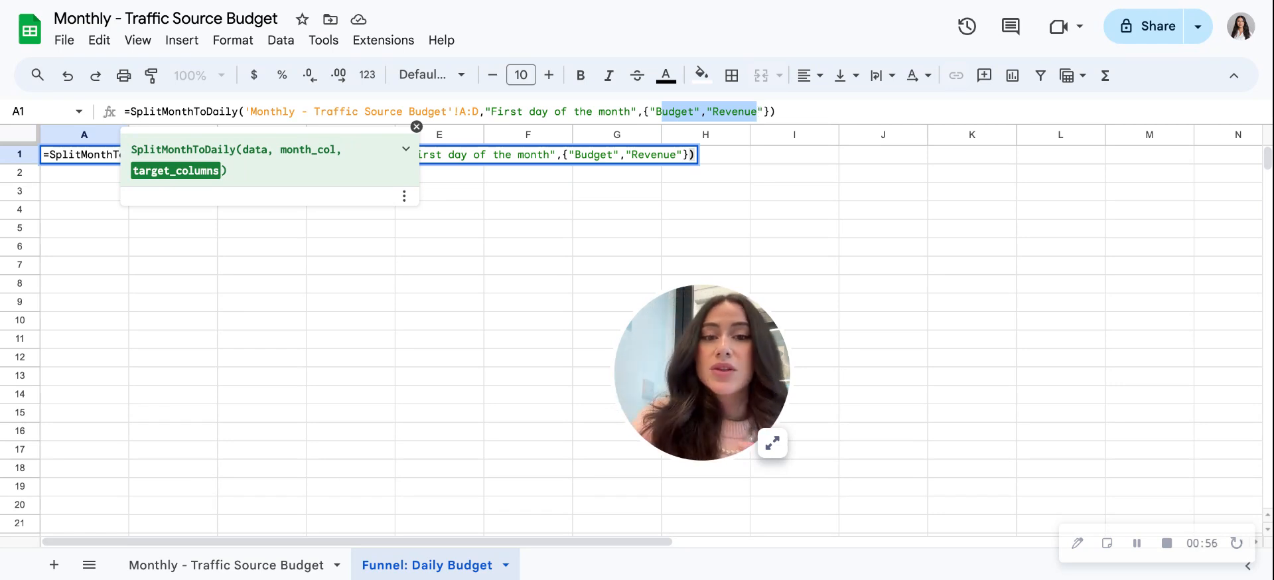
{"action": "left_click", "coordinate": [759, 111]}
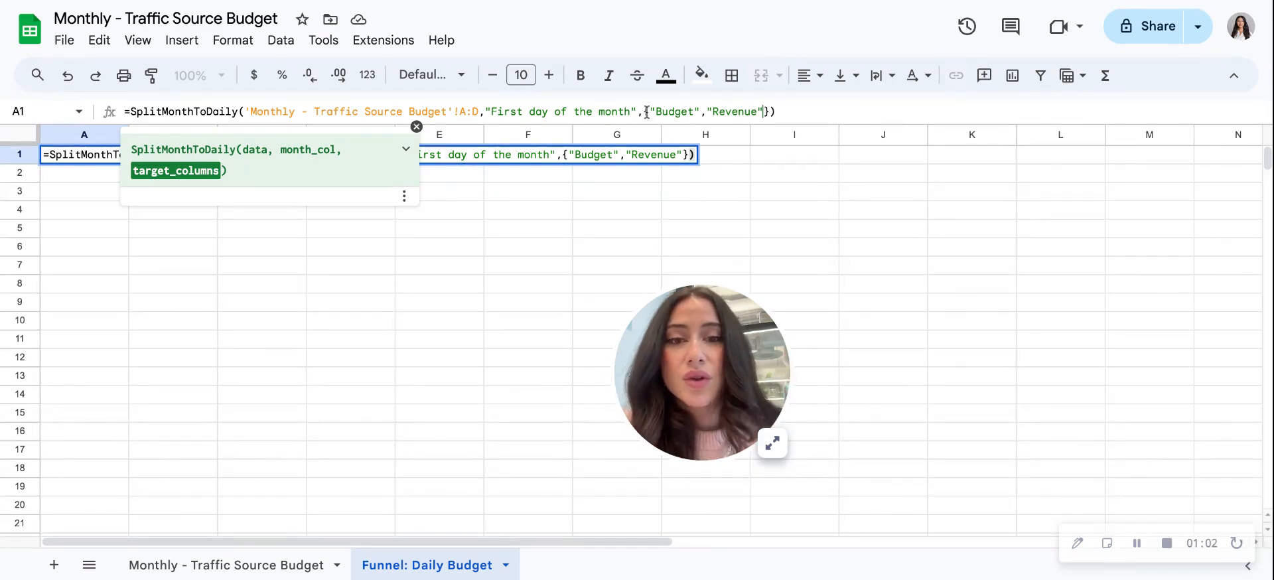
{"action": "left_click_drag", "start_coordinate": [700, 112], "coordinate": [768, 109]}
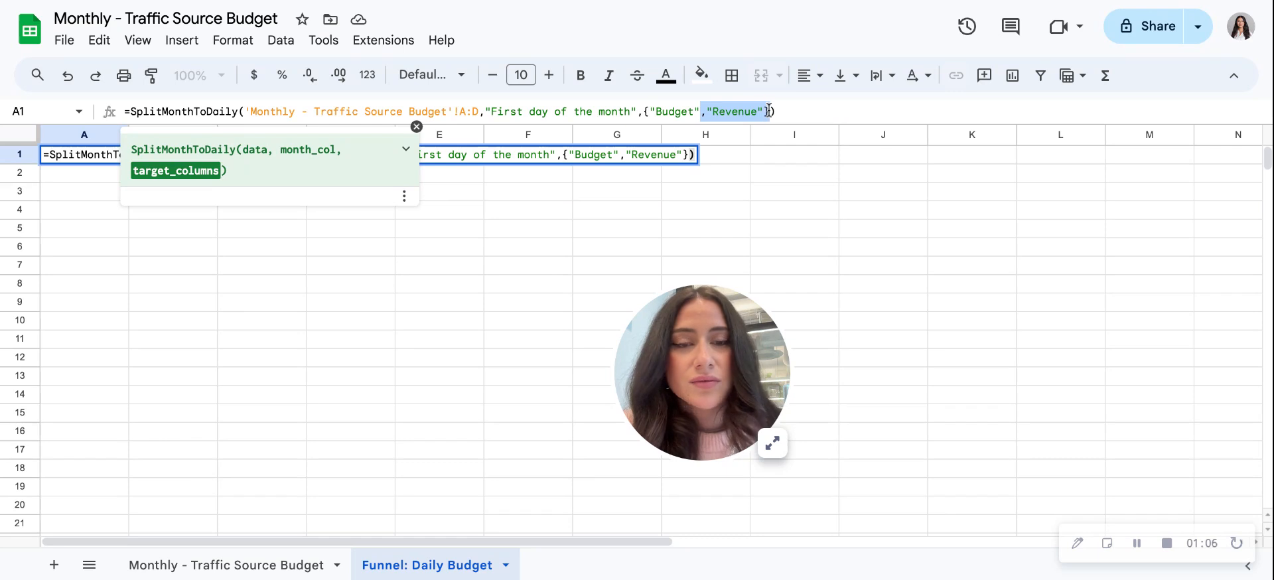
{"action": "left_click", "coordinate": [647, 111]}
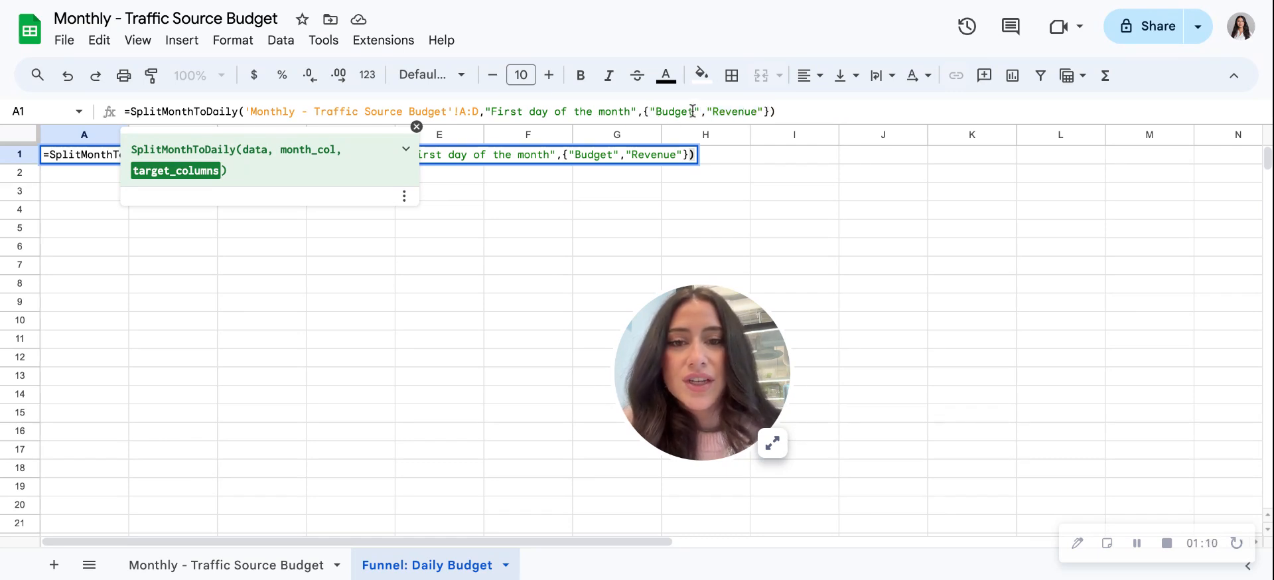
{"action": "left_click", "coordinate": [773, 110]}
{"action": "left_click", "coordinate": [739, 109]}
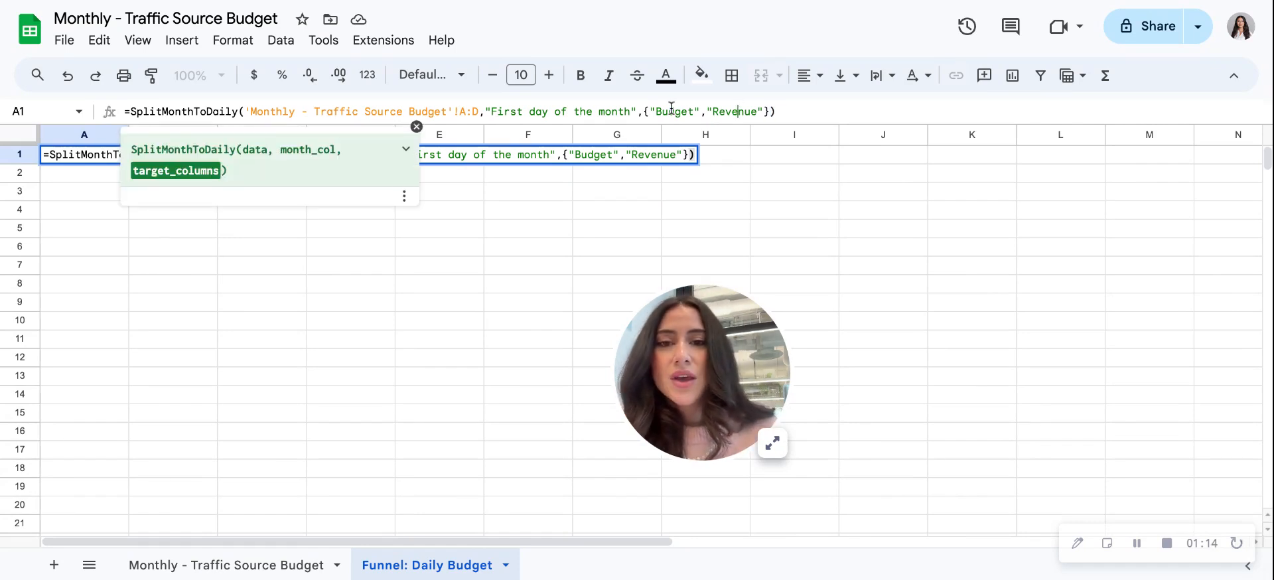
{"action": "left_click", "coordinate": [310, 107]}
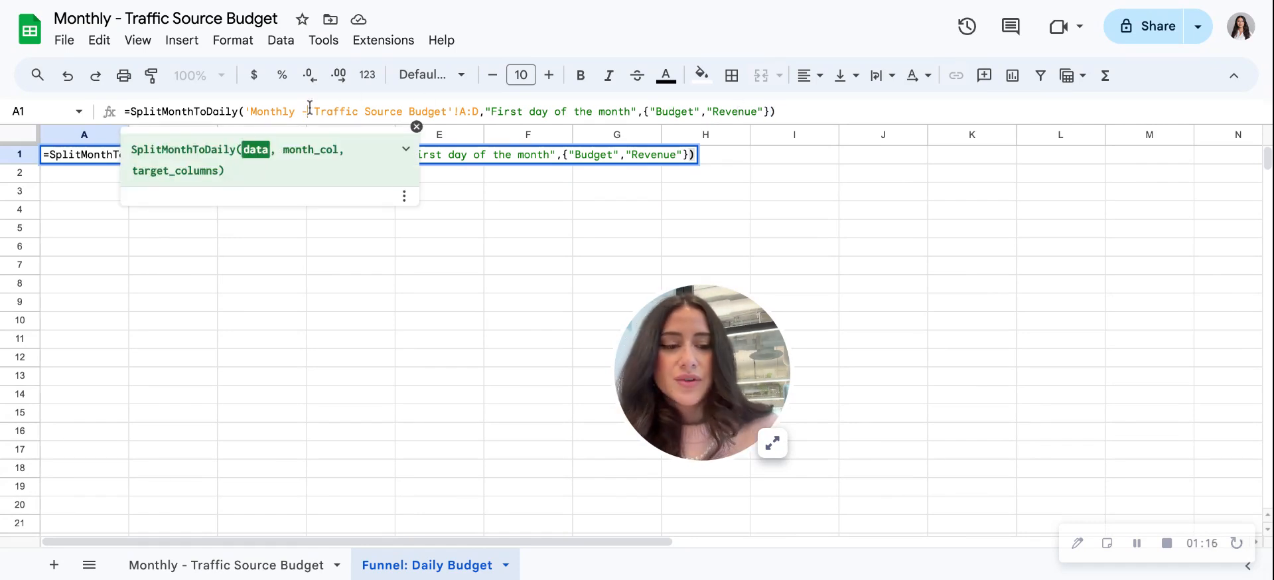
Step: Commit the SplitMonthToDaily formula in A1 to generate the daily rows, and select the first daily budget value
{"action": "key", "text": "Return"}
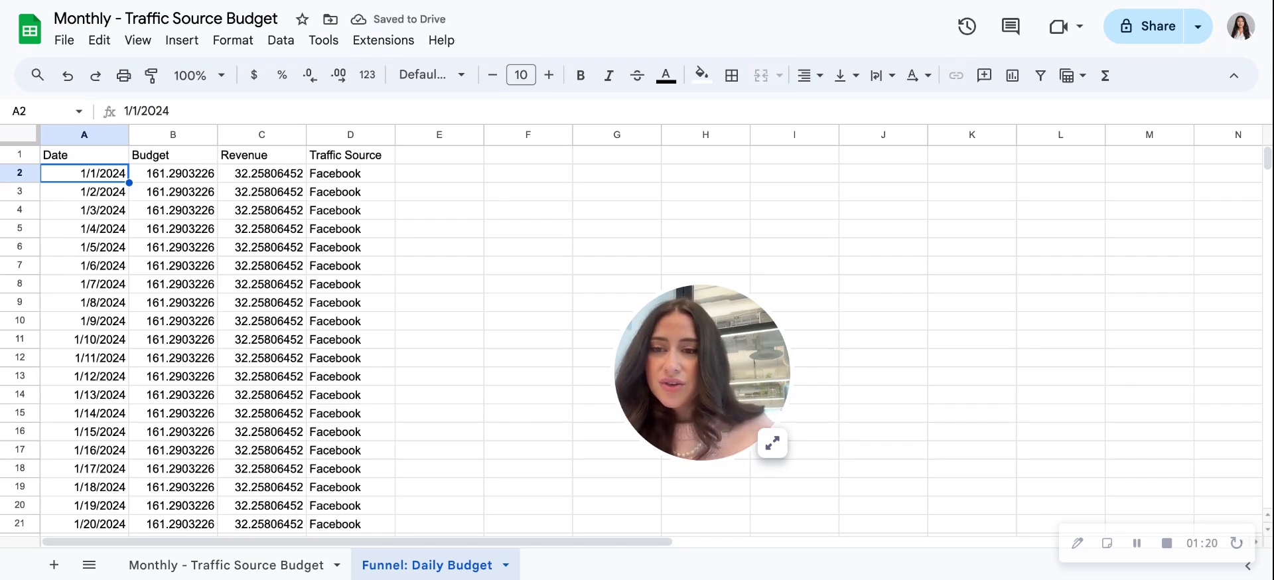
{"action": "left_click", "coordinate": [189, 174]}
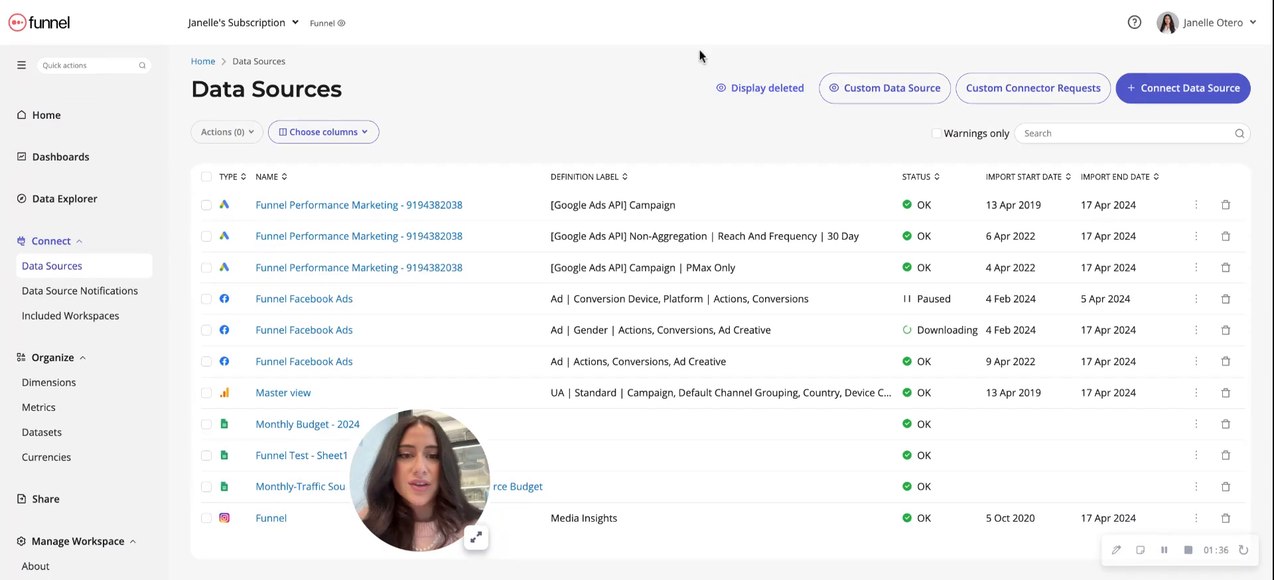
Step: In Funnel, begin connecting a new Google Sheets data source with the existing saved credentials
{"action": "left_click", "coordinate": [1177, 99]}
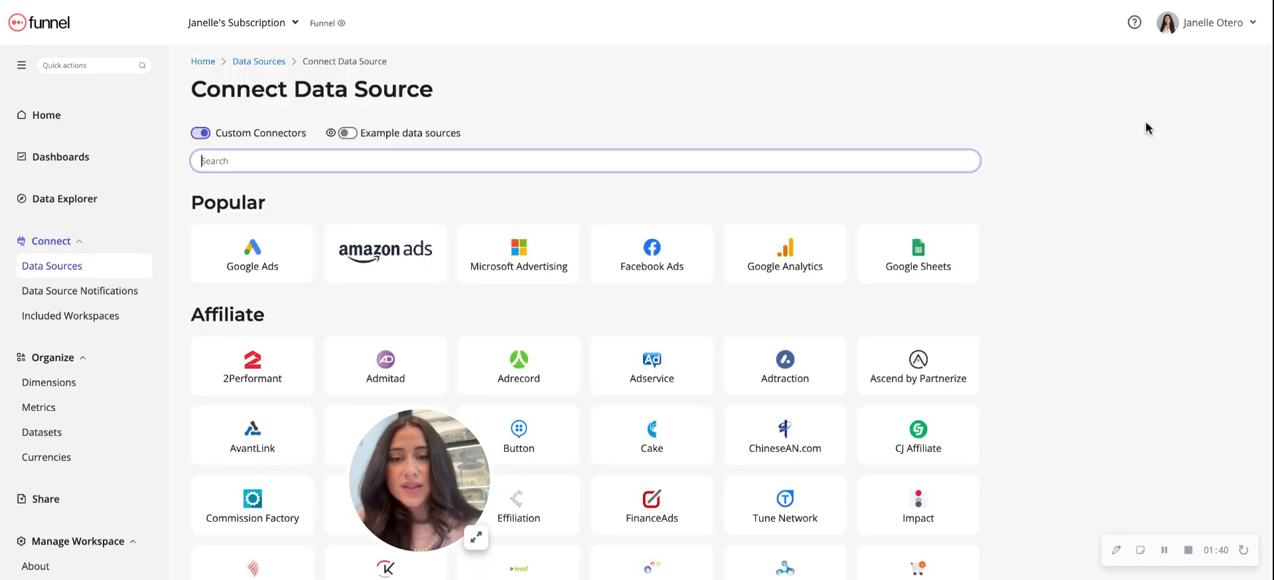
{"action": "scroll", "coordinate": [1106, 307], "scroll_direction": "down", "scroll_amount": 1}
{"action": "left_click", "coordinate": [913, 194]}
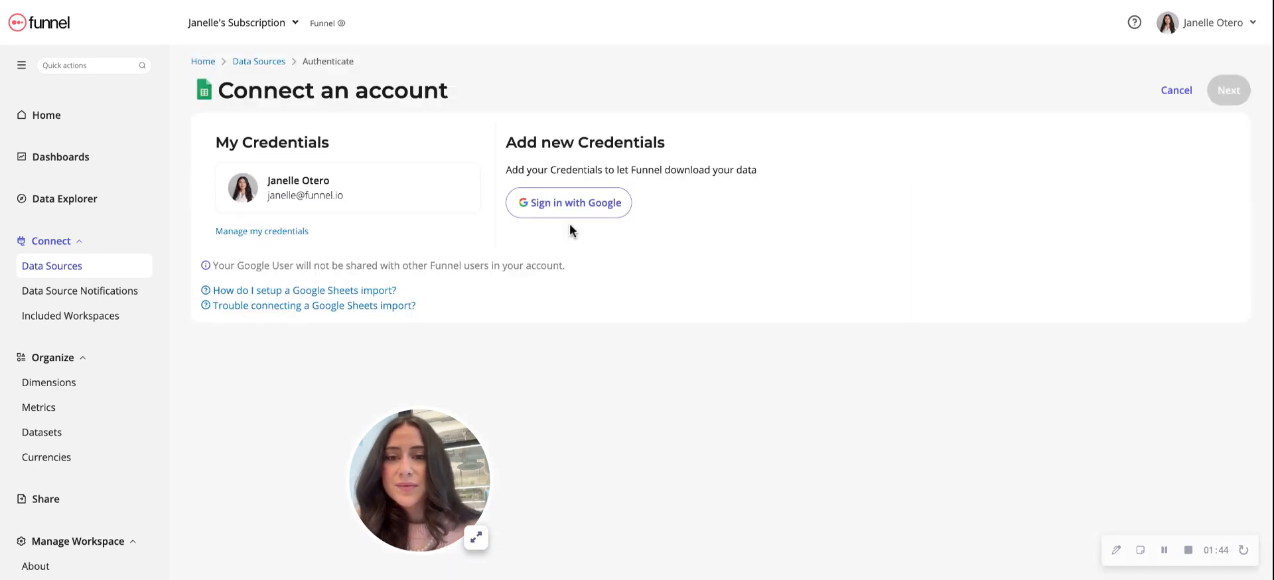
{"action": "left_click", "coordinate": [365, 198]}
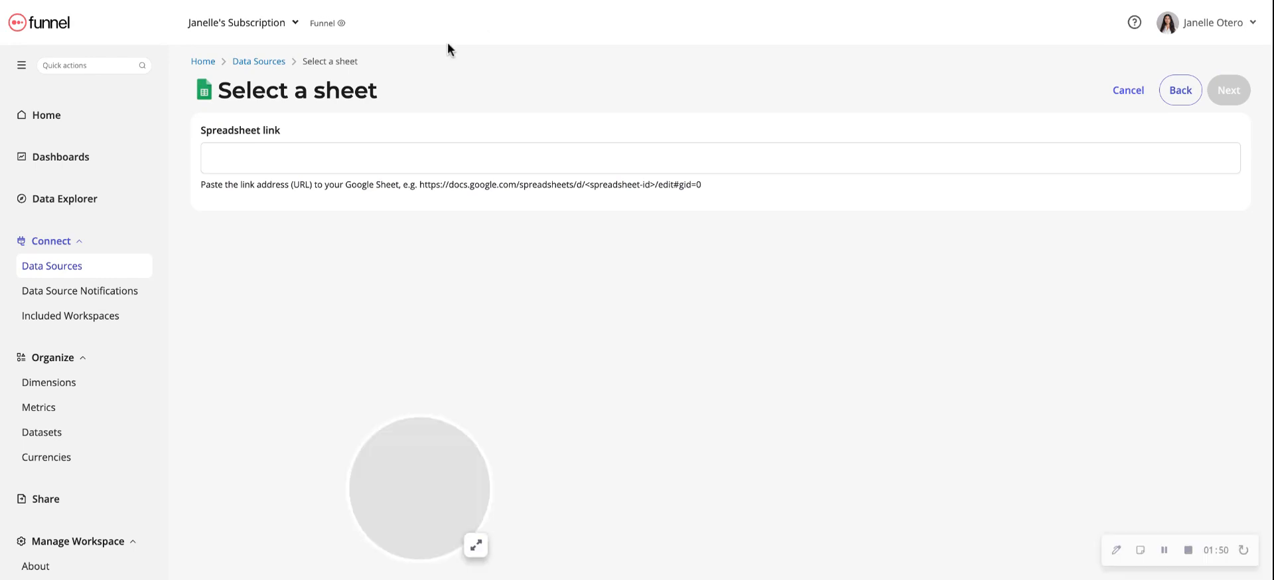
Step: Paste the budget spreadsheet's link address as the source and load its sheets
{"action": "left_click", "coordinate": [314, 164]}
{"action": "key", "text": "ctrl+v"}
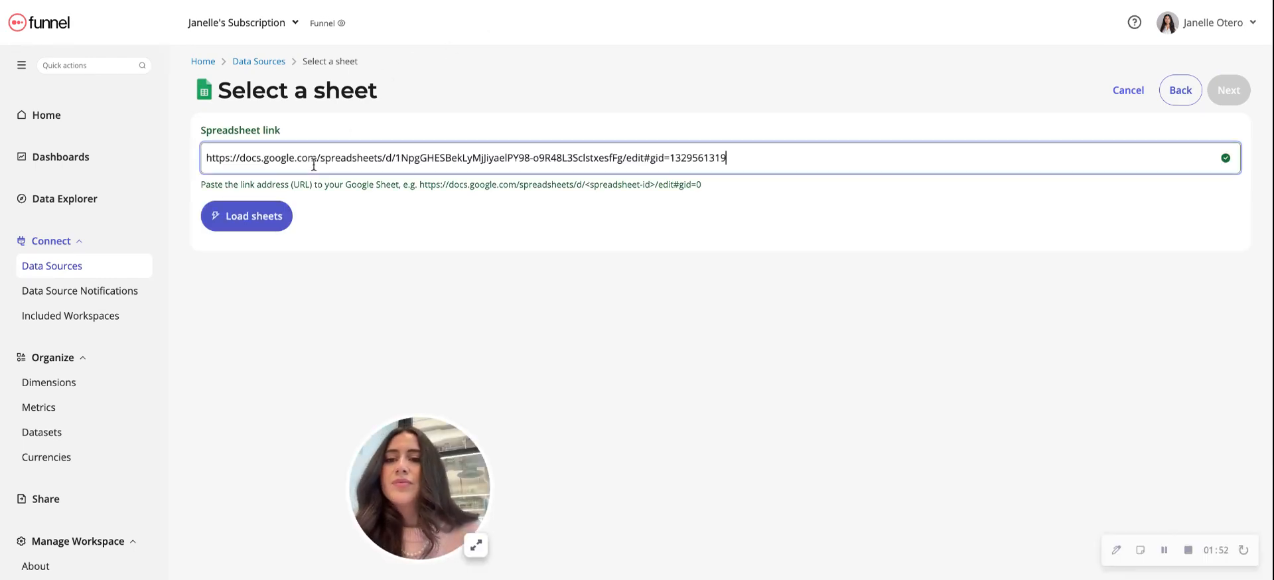
{"action": "left_click", "coordinate": [263, 218]}
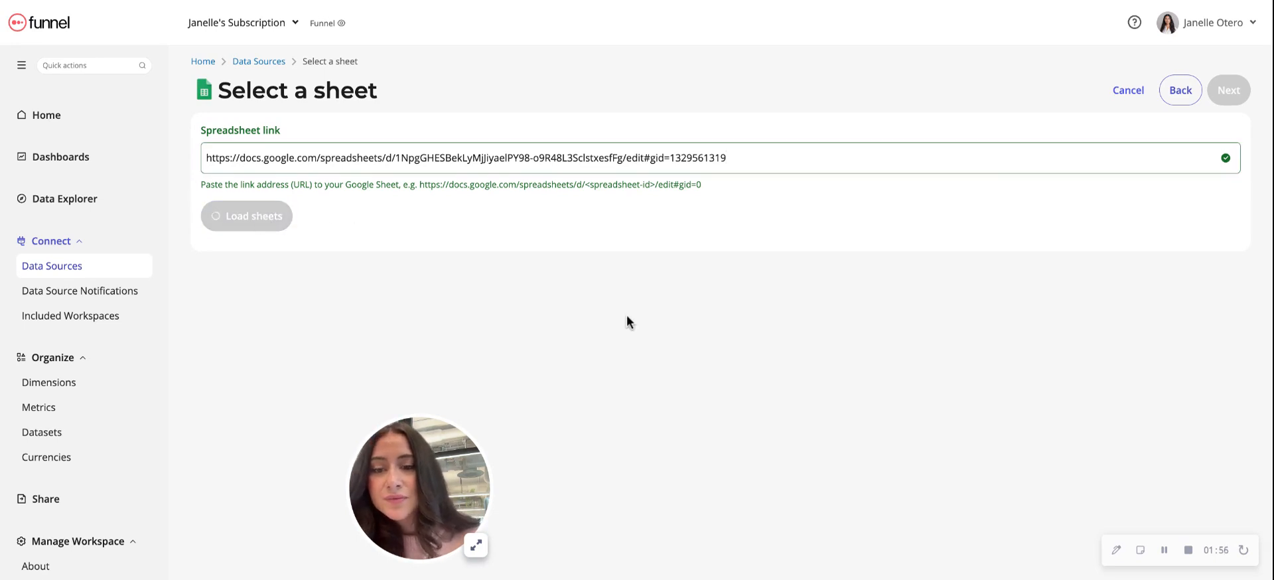
Step: Select the Funnel: Daily Budget sheet for the import and proceed to the data source configuration
{"action": "scroll", "coordinate": [626, 316], "scroll_direction": "down", "scroll_amount": 2}
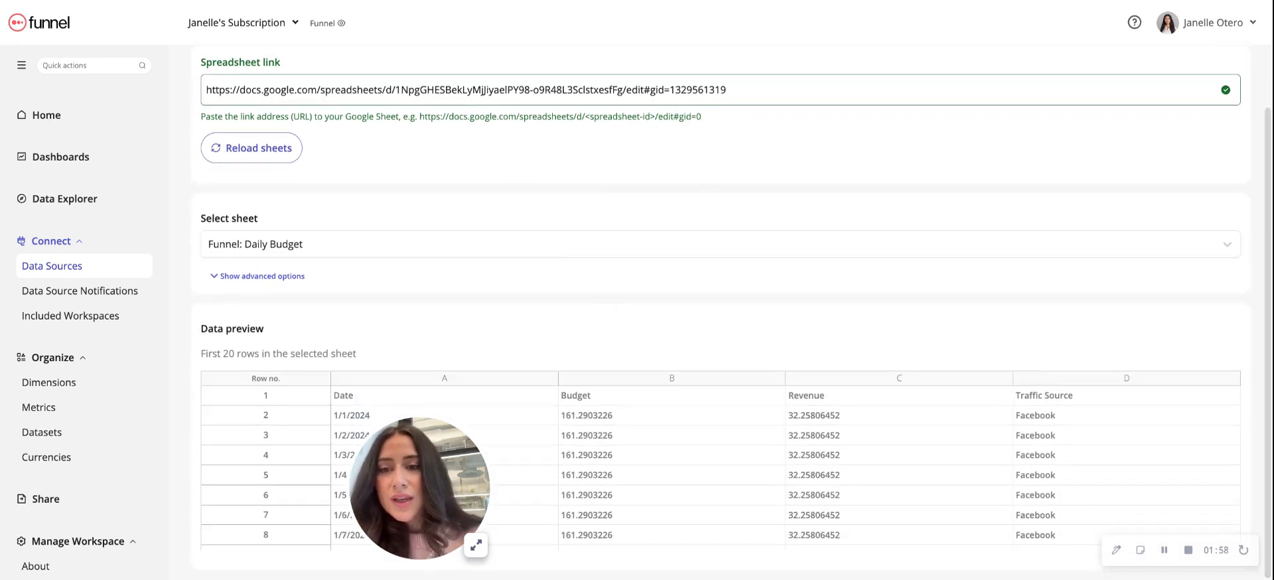
{"action": "left_click", "coordinate": [484, 245]}
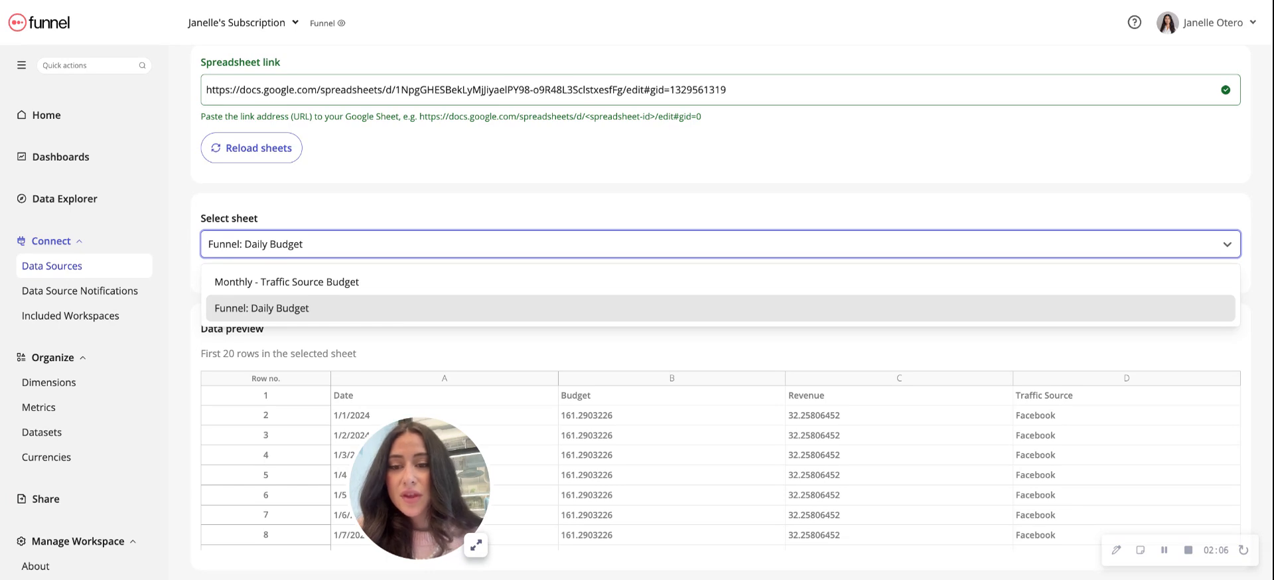
{"action": "left_click", "coordinate": [604, 308]}
{"action": "left_click_drag", "start_coordinate": [429, 466], "coordinate": [124, 451]}
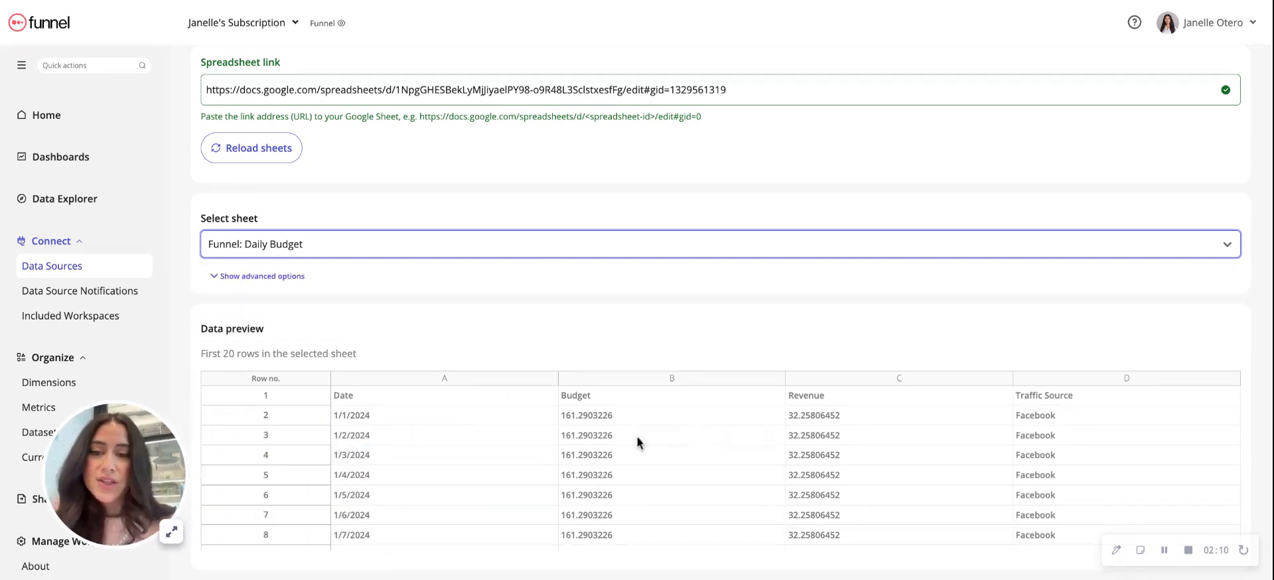
{"action": "scroll", "coordinate": [1049, 432], "scroll_direction": "up", "scroll_amount": 2}
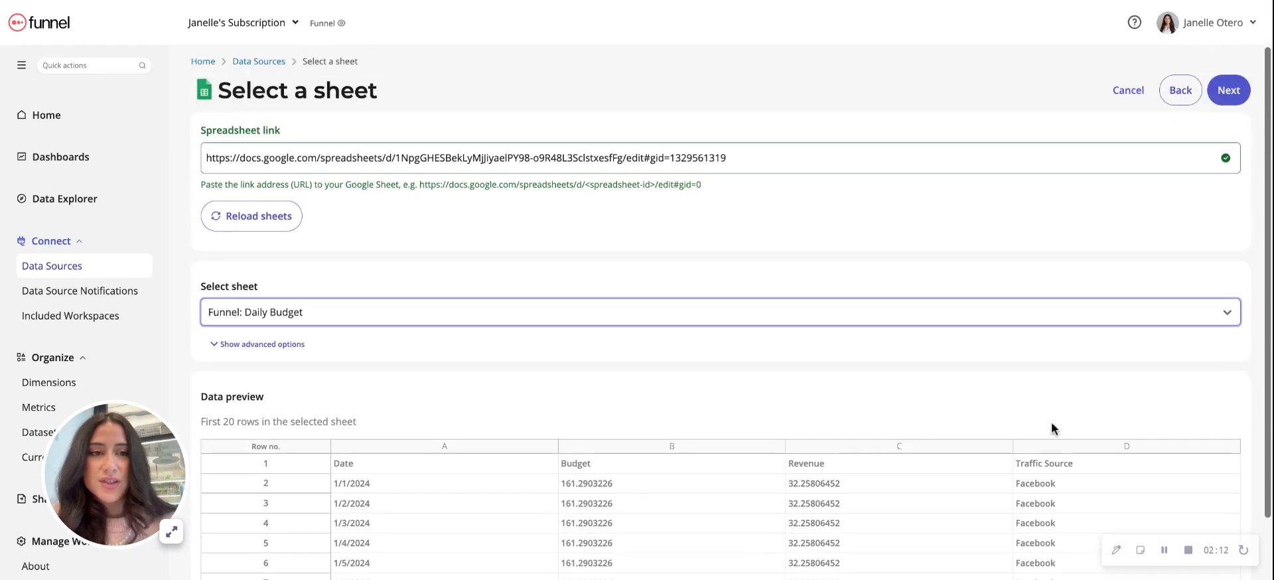
{"action": "left_click", "coordinate": [1232, 93]}
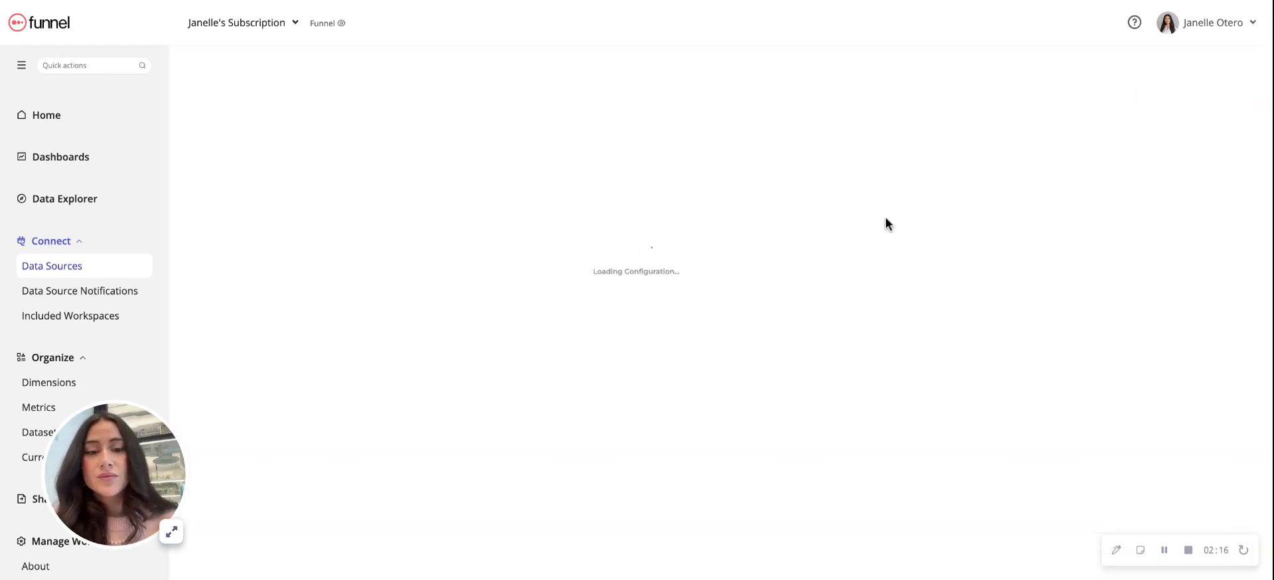
Step: Set the Date column's date format to 08/23/1990 in the import field definitions
{"action": "scroll", "coordinate": [433, 199], "scroll_direction": "down", "scroll_amount": 1}
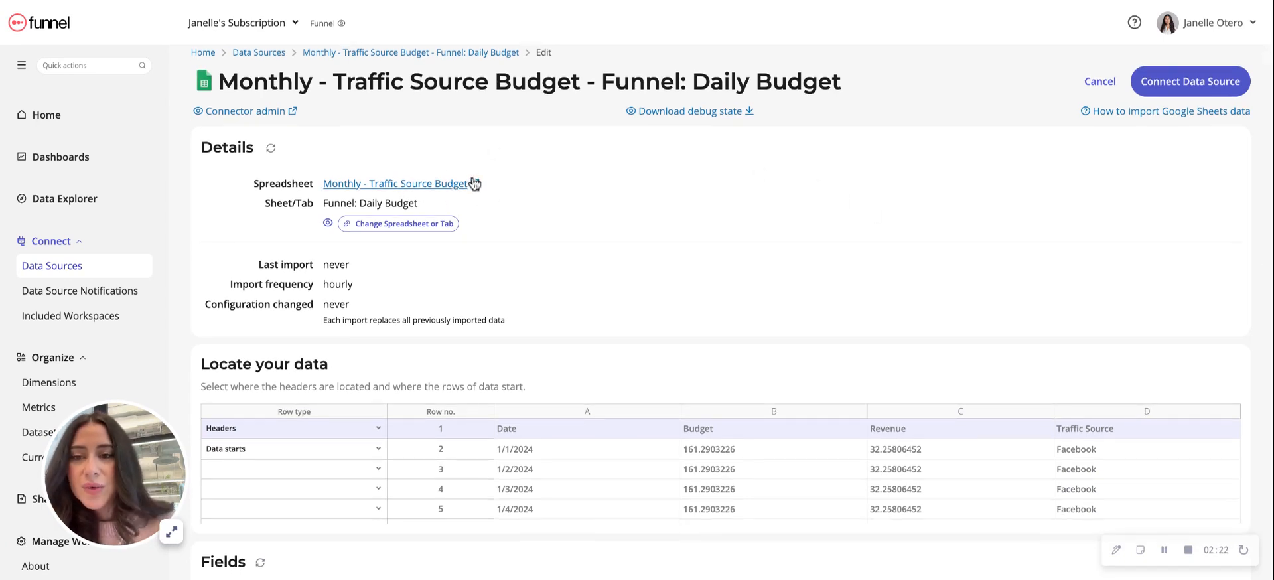
{"action": "scroll", "coordinate": [541, 261], "scroll_direction": "down", "scroll_amount": 2}
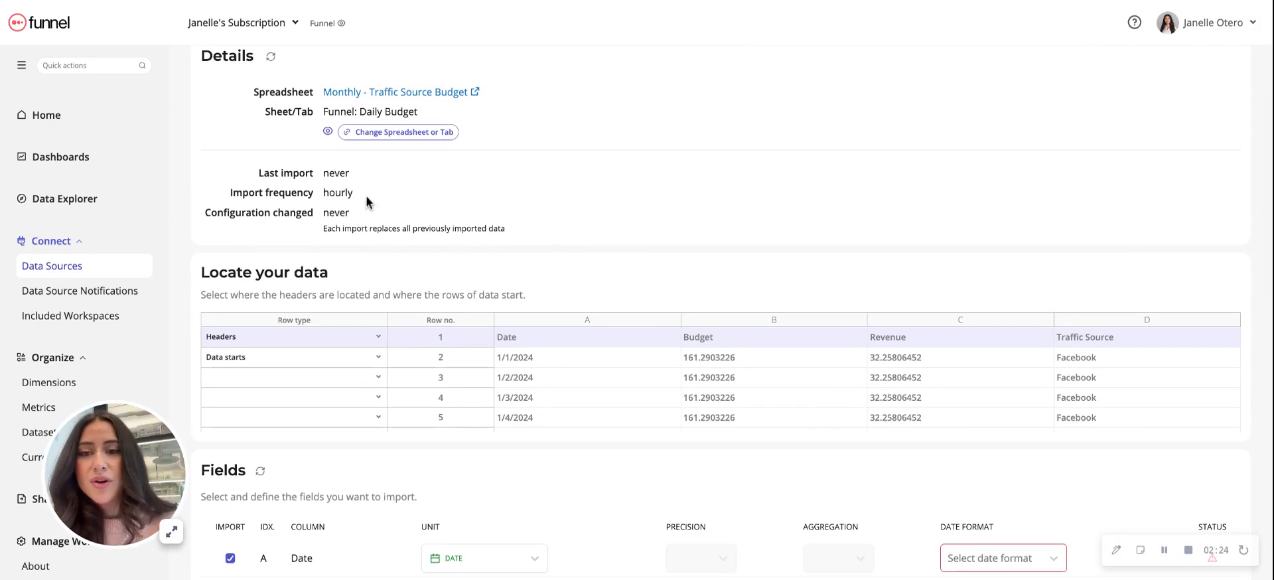
{"action": "scroll", "coordinate": [512, 289], "scroll_direction": "down", "scroll_amount": 1}
{"action": "scroll", "coordinate": [511, 289], "scroll_direction": "down", "scroll_amount": 2}
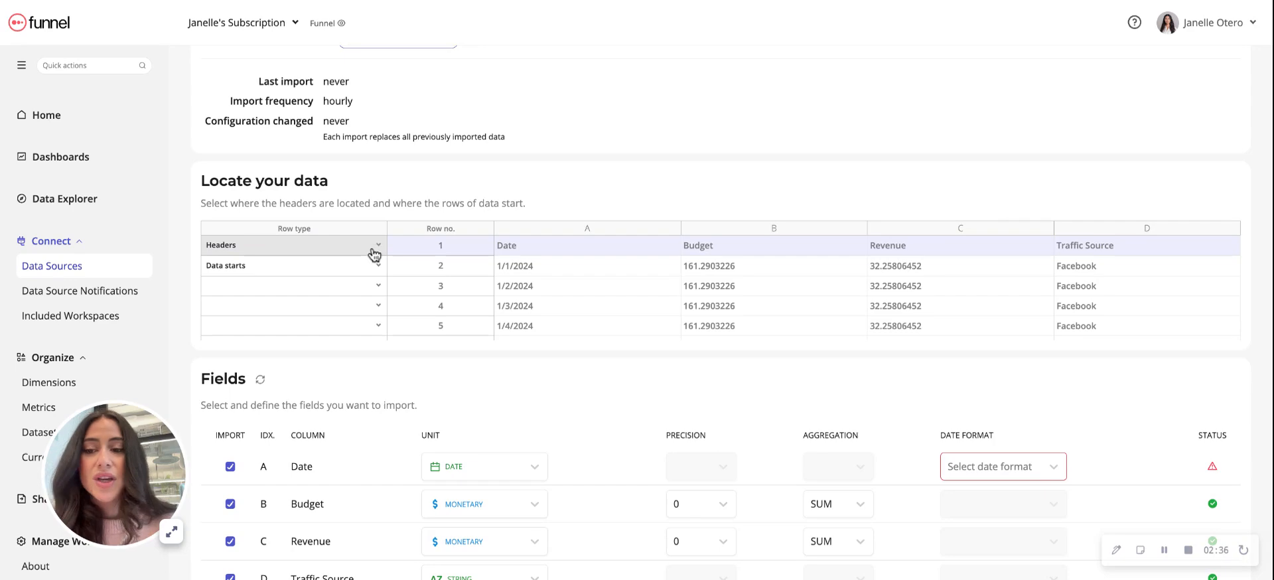
{"action": "scroll", "coordinate": [548, 315], "scroll_direction": "down", "scroll_amount": 3}
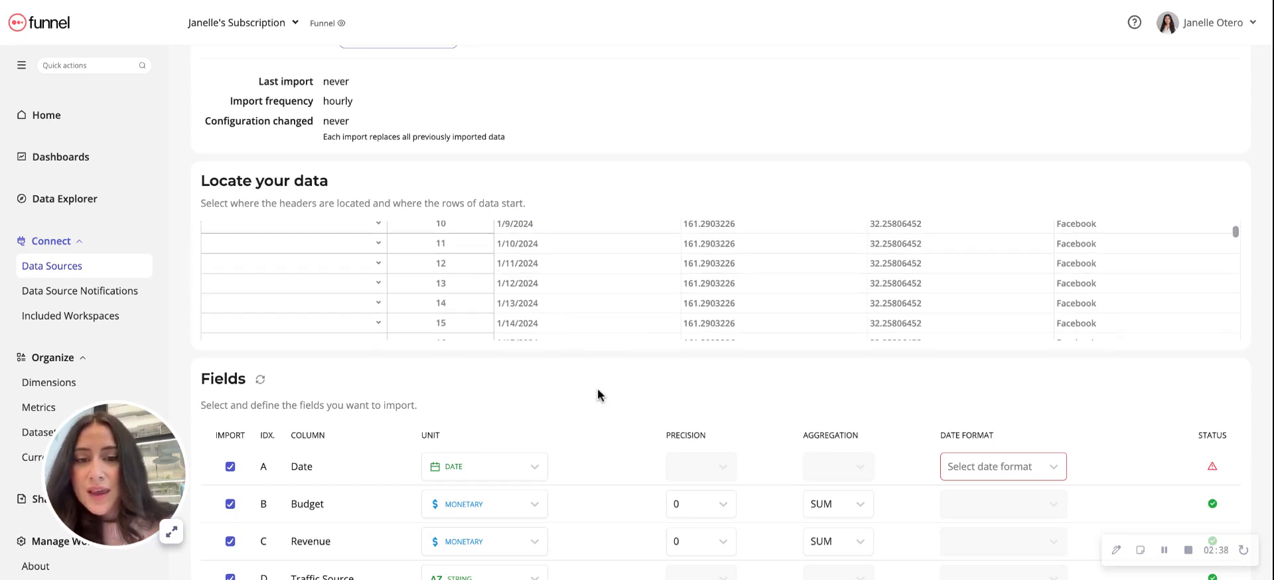
{"action": "scroll", "coordinate": [597, 396], "scroll_direction": "down", "scroll_amount": 3}
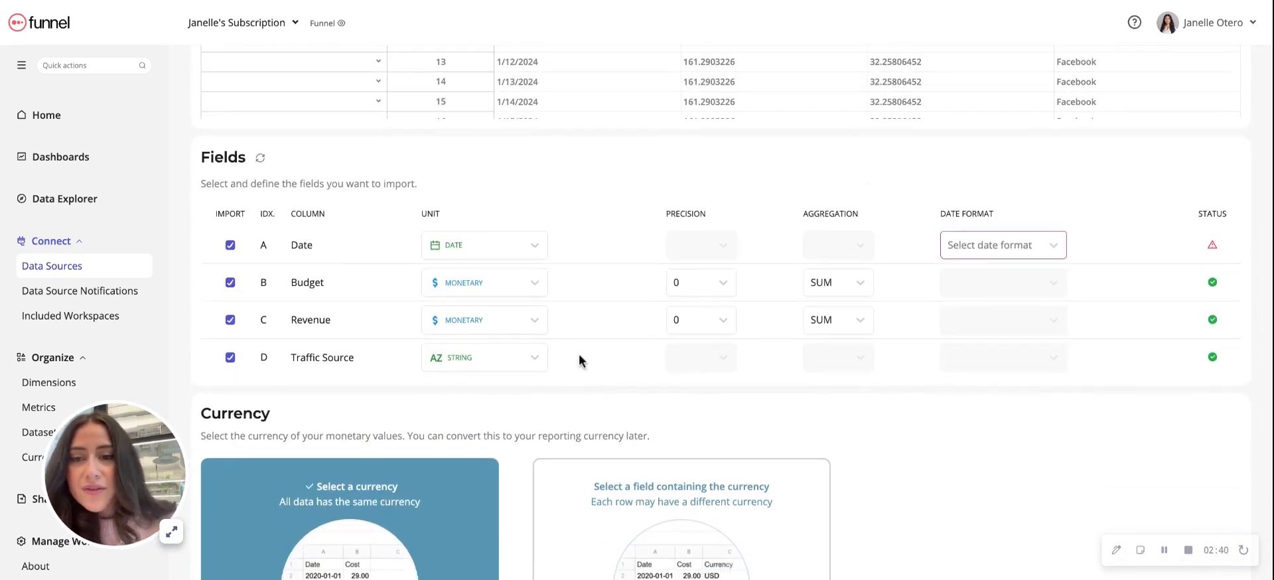
{"action": "left_click", "coordinate": [534, 245]}
{"action": "left_click", "coordinate": [521, 247]}
{"action": "left_click", "coordinate": [985, 247]}
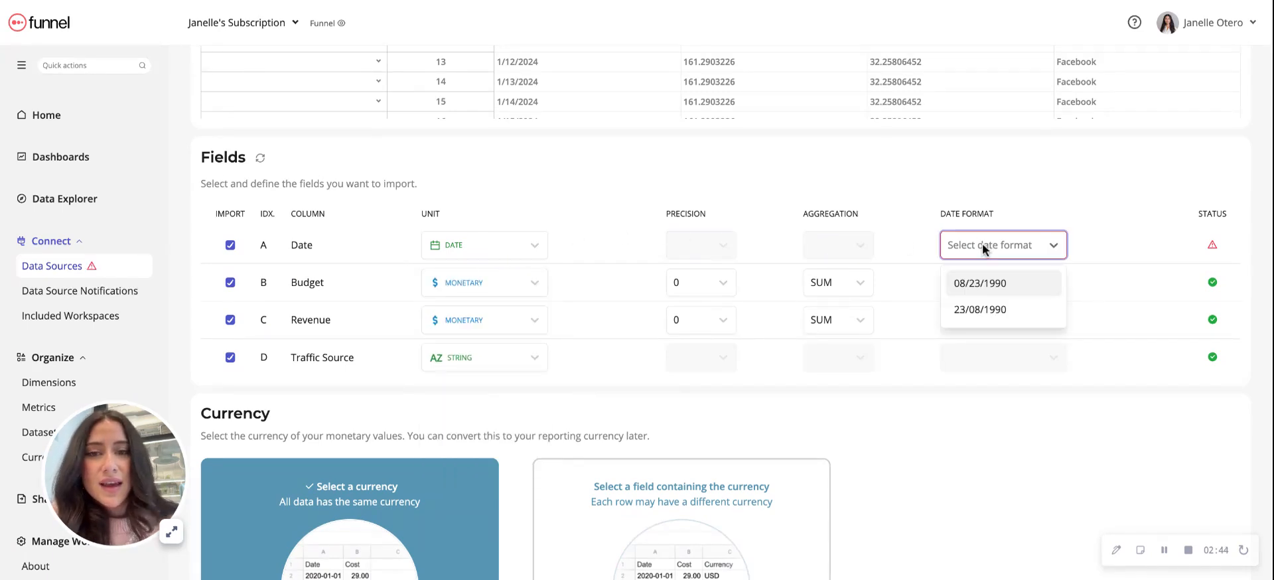
{"action": "left_click", "coordinate": [990, 284]}
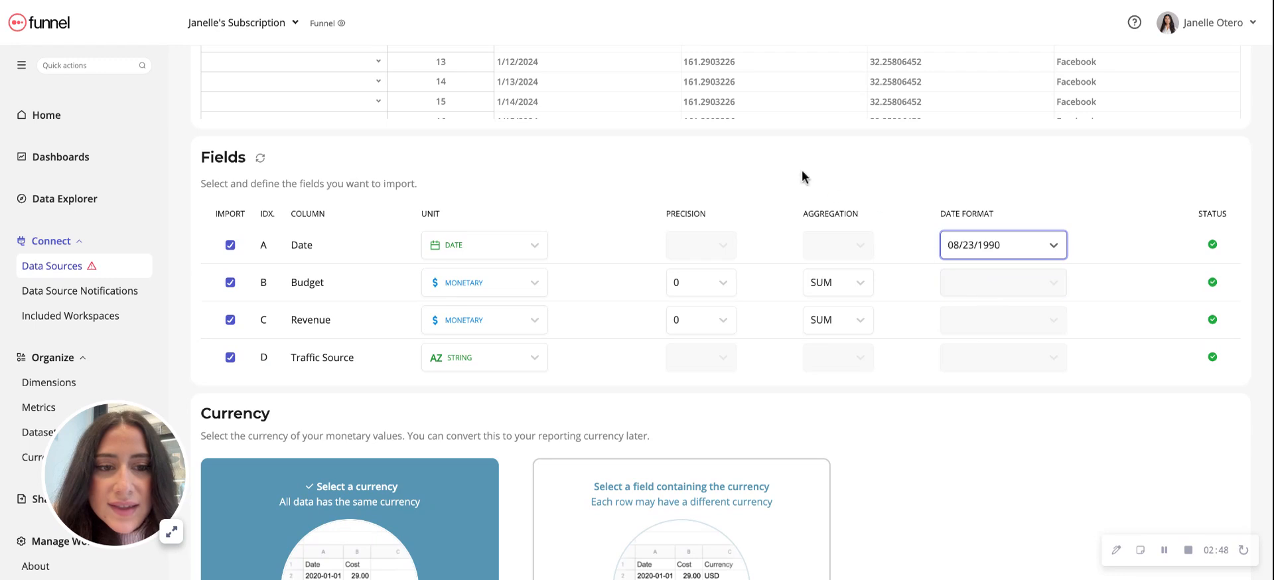
Step: Open the precision options of the Budget field and close them without choosing another value
{"action": "scroll", "coordinate": [756, 149], "scroll_direction": "up", "scroll_amount": 1}
{"action": "scroll", "coordinate": [559, 178], "scroll_direction": "up", "scroll_amount": 1}
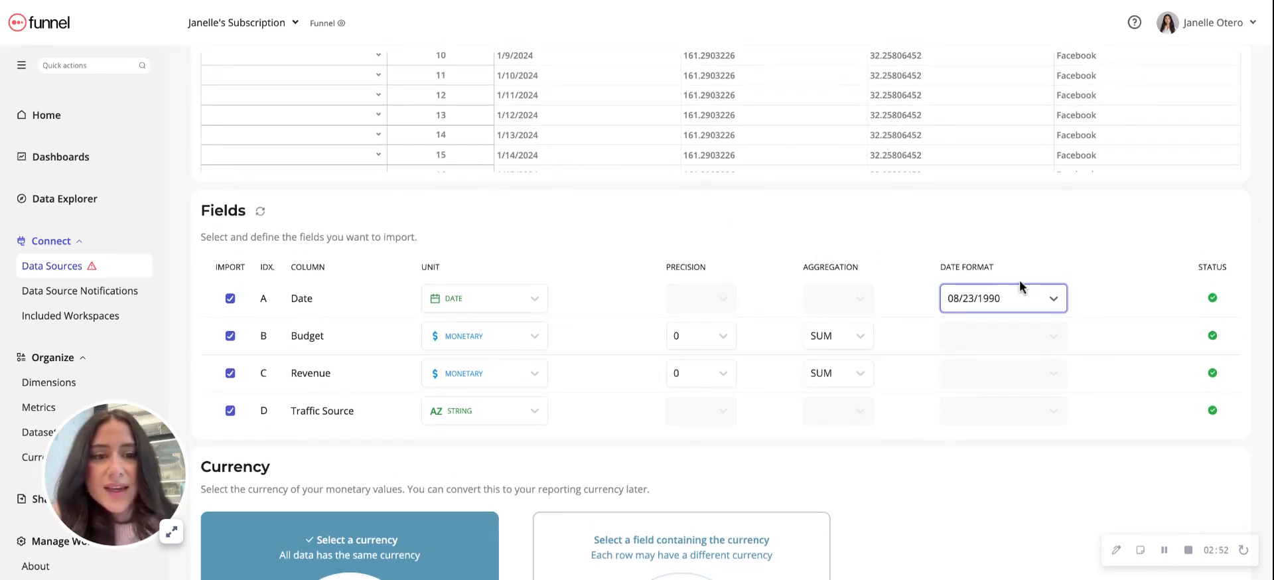
{"action": "scroll", "coordinate": [768, 230], "scroll_direction": "down", "scroll_amount": 2}
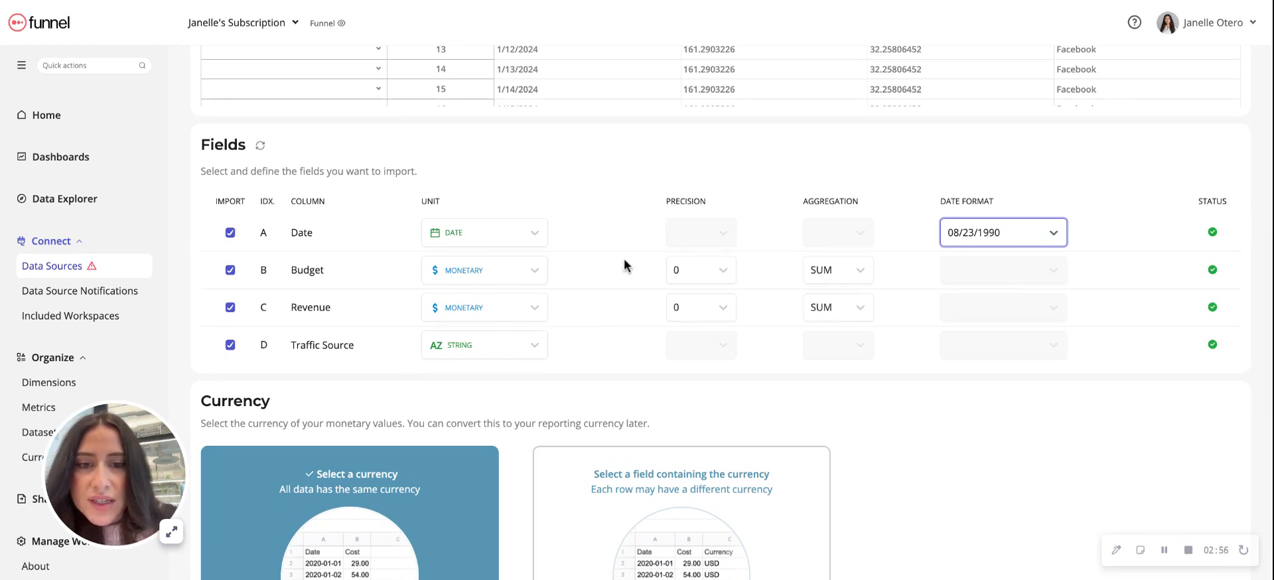
{"action": "left_click", "coordinate": [734, 272]}
{"action": "left_click", "coordinate": [735, 272]}
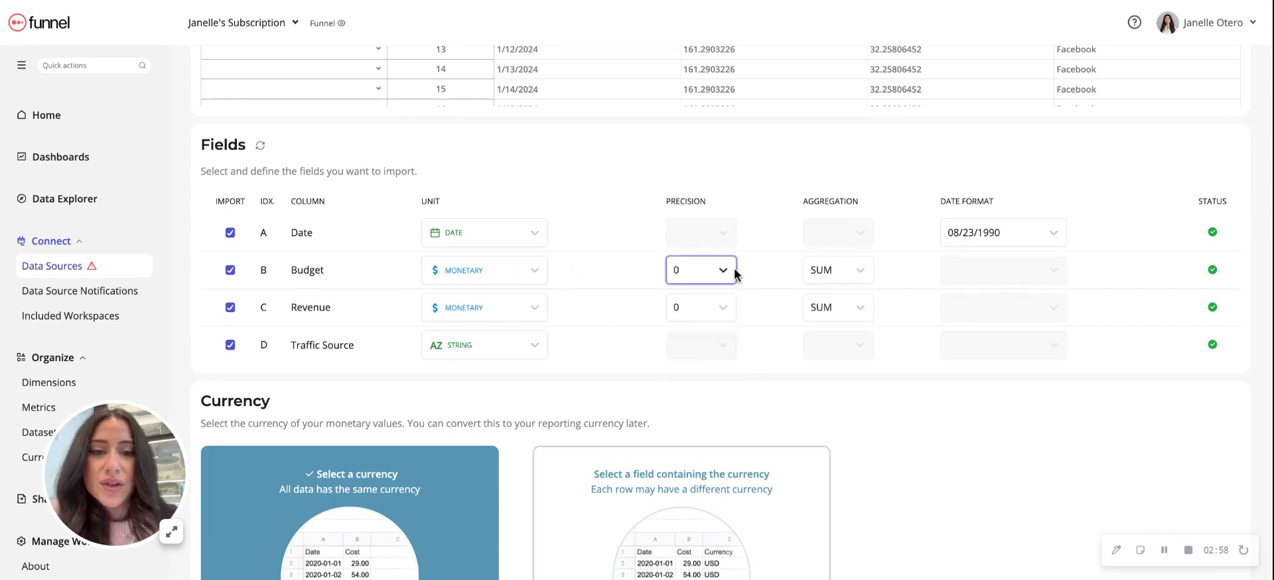
Step: Open the aggregation options of the Budget field and close them without choosing another value
{"action": "left_click", "coordinate": [847, 276]}
{"action": "left_click", "coordinate": [847, 276]}
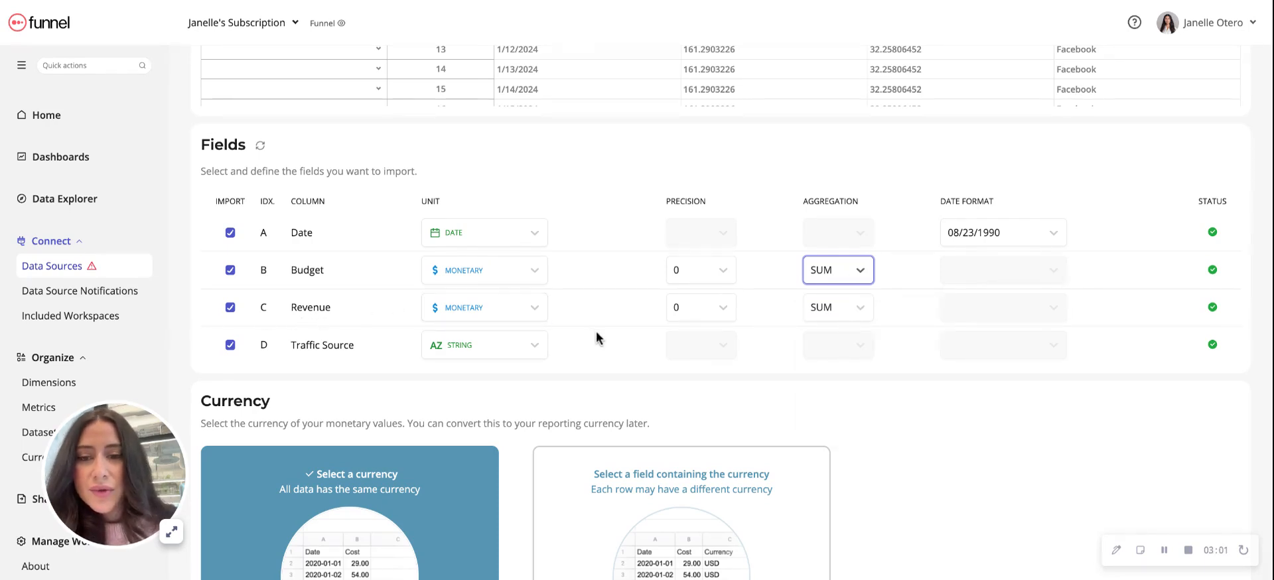
Step: Examine which imported fields can be selected as the field containing the currency
{"action": "scroll", "coordinate": [596, 330], "scroll_direction": "down", "scroll_amount": 1}
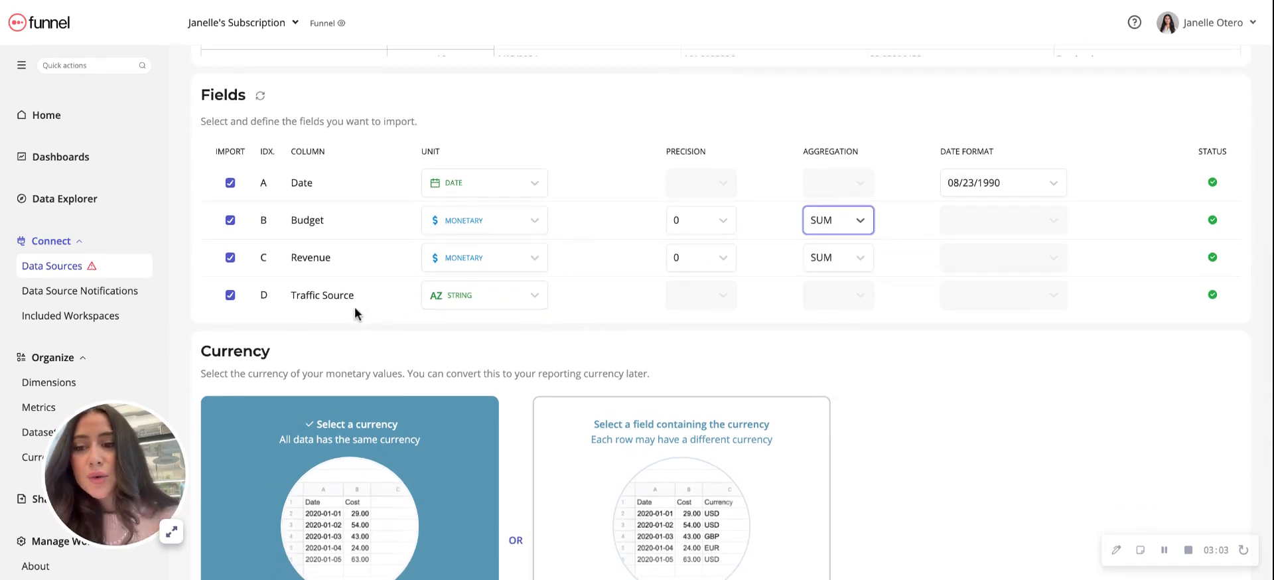
{"action": "scroll", "coordinate": [531, 328], "scroll_direction": "down", "scroll_amount": 3}
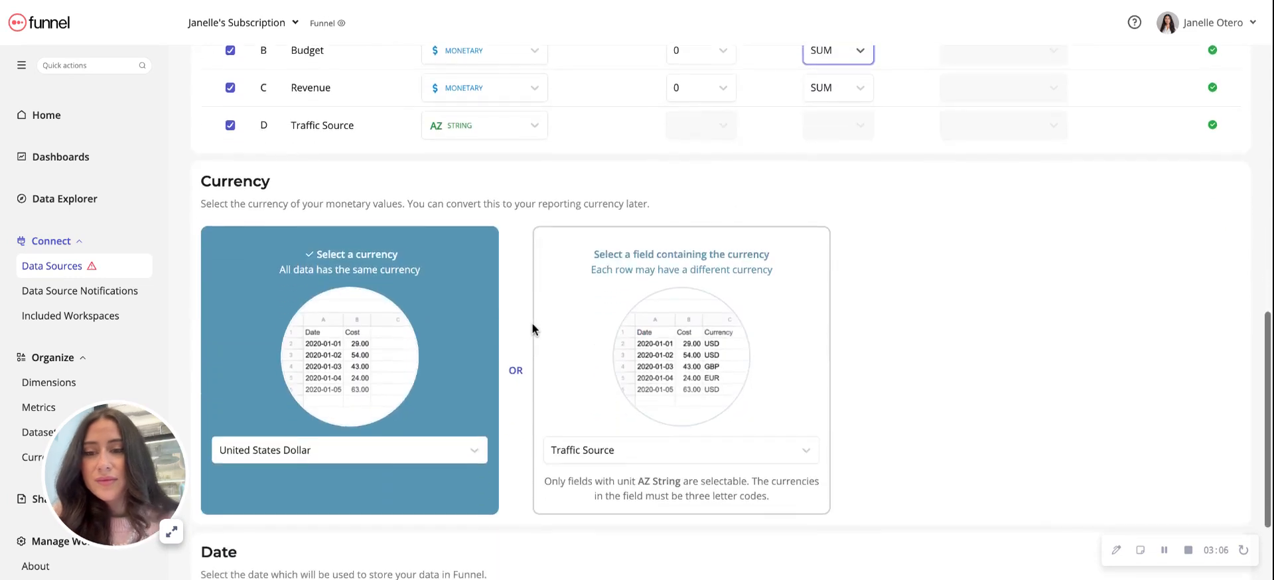
{"action": "scroll", "coordinate": [532, 327], "scroll_direction": "down", "scroll_amount": 2}
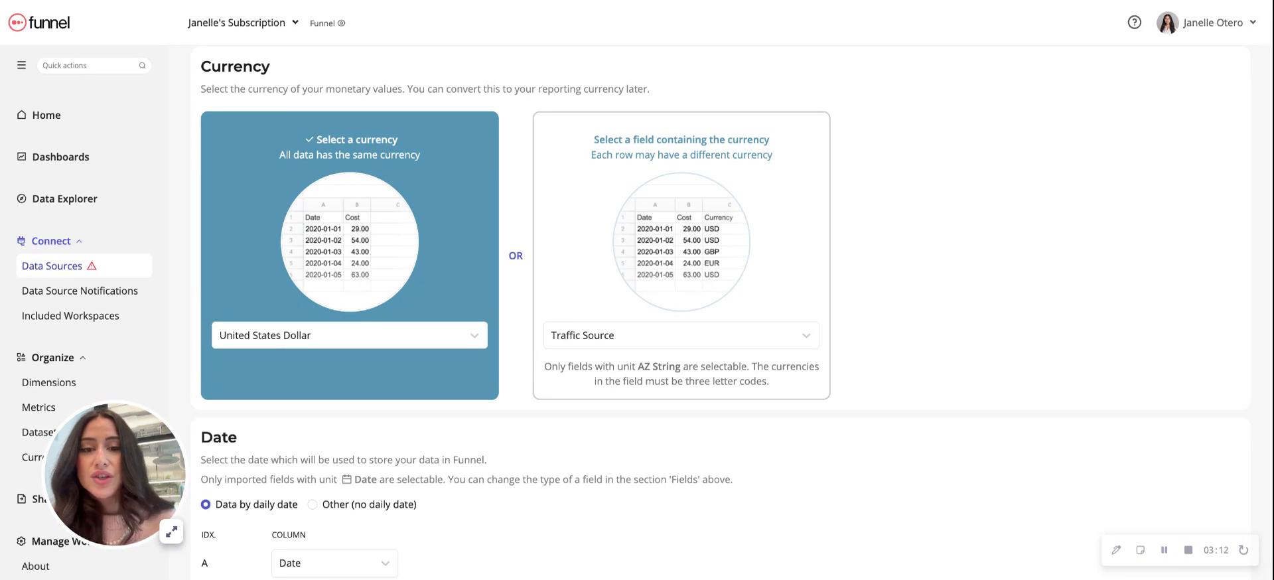
{"action": "left_click", "coordinate": [664, 335]}
{"action": "left_click", "coordinate": [663, 332]}
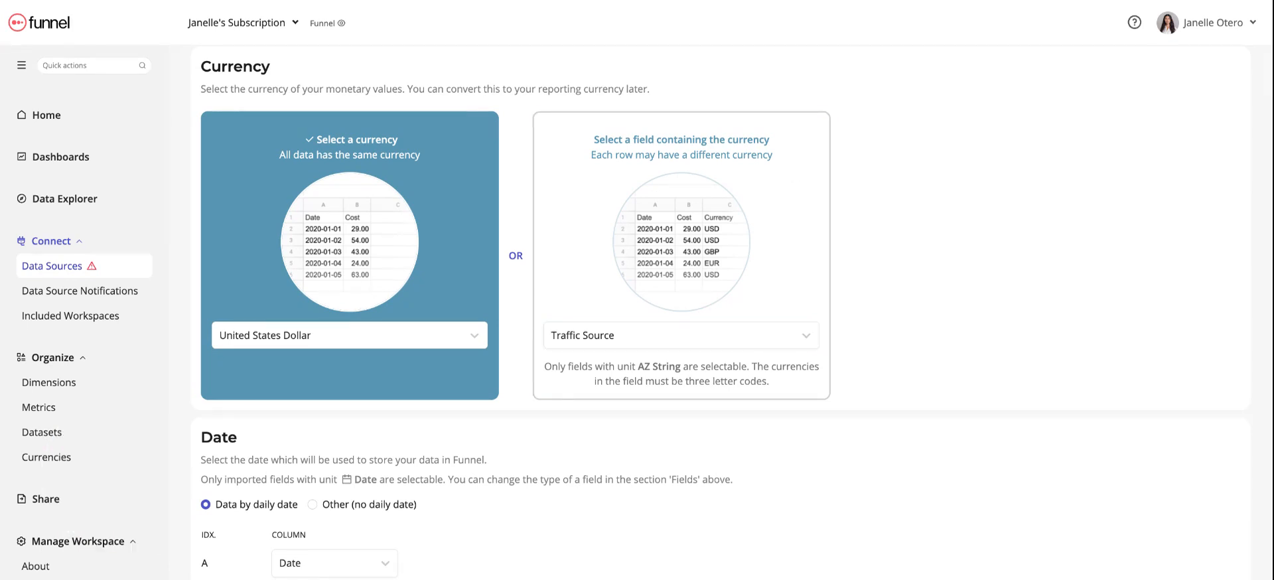
{"action": "left_click", "coordinate": [681, 335]}
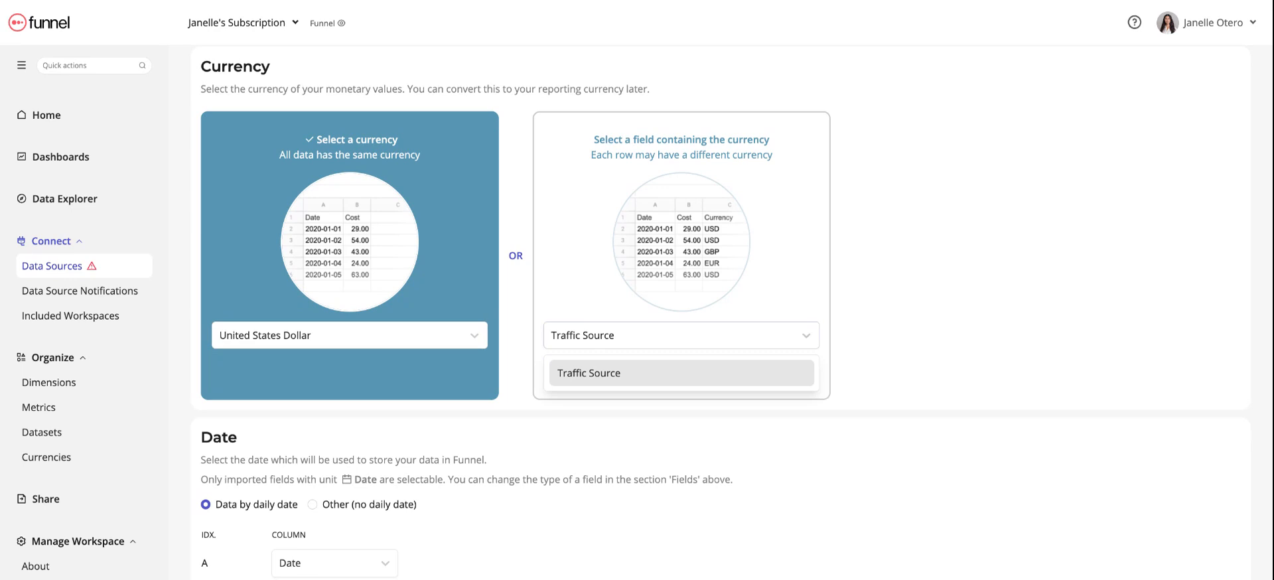
Step: Set the single currency for all monetary values of the import to Euro
{"action": "left_click", "coordinate": [290, 338]}
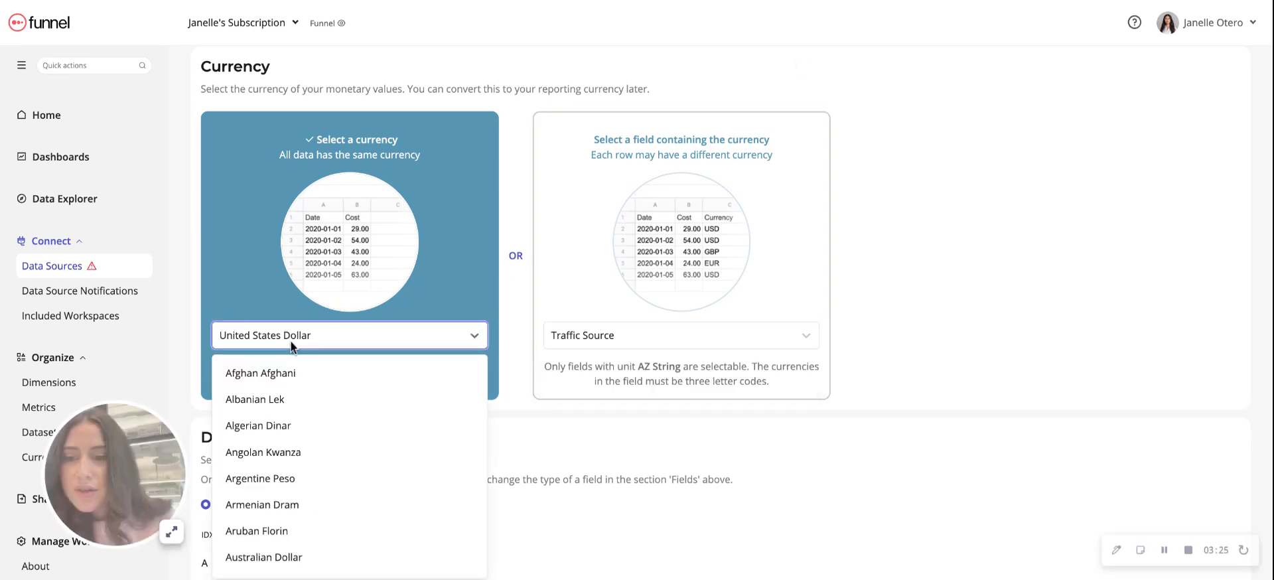
{"action": "scroll", "coordinate": [364, 441], "scroll_direction": "down", "scroll_amount": 7}
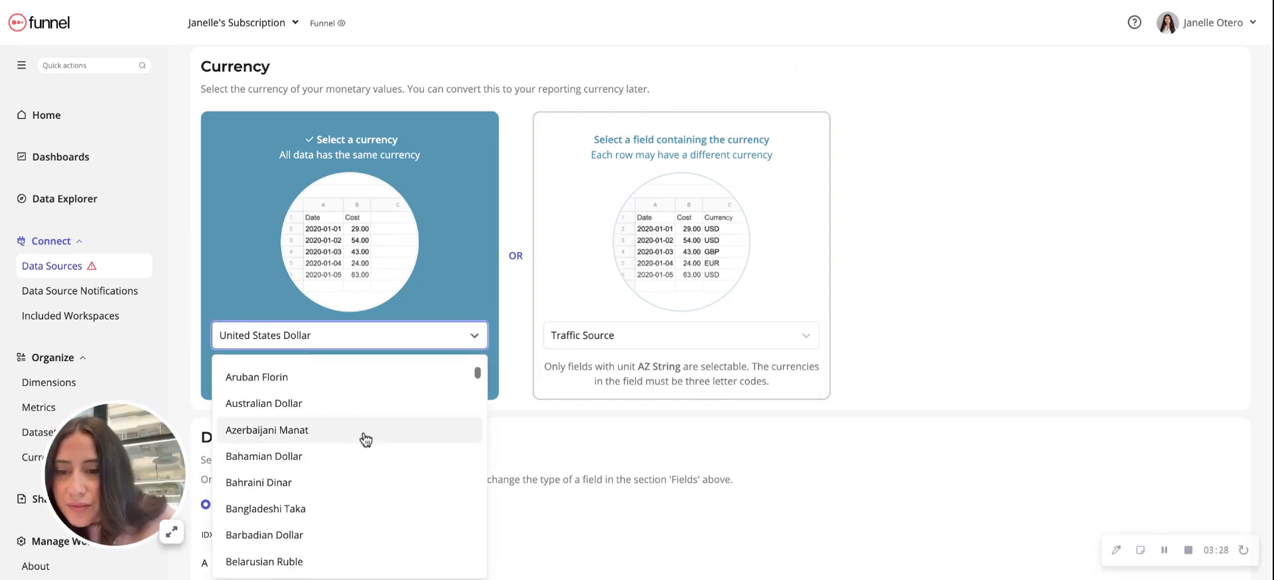
{"action": "scroll", "coordinate": [365, 441], "scroll_direction": "down", "scroll_amount": 8}
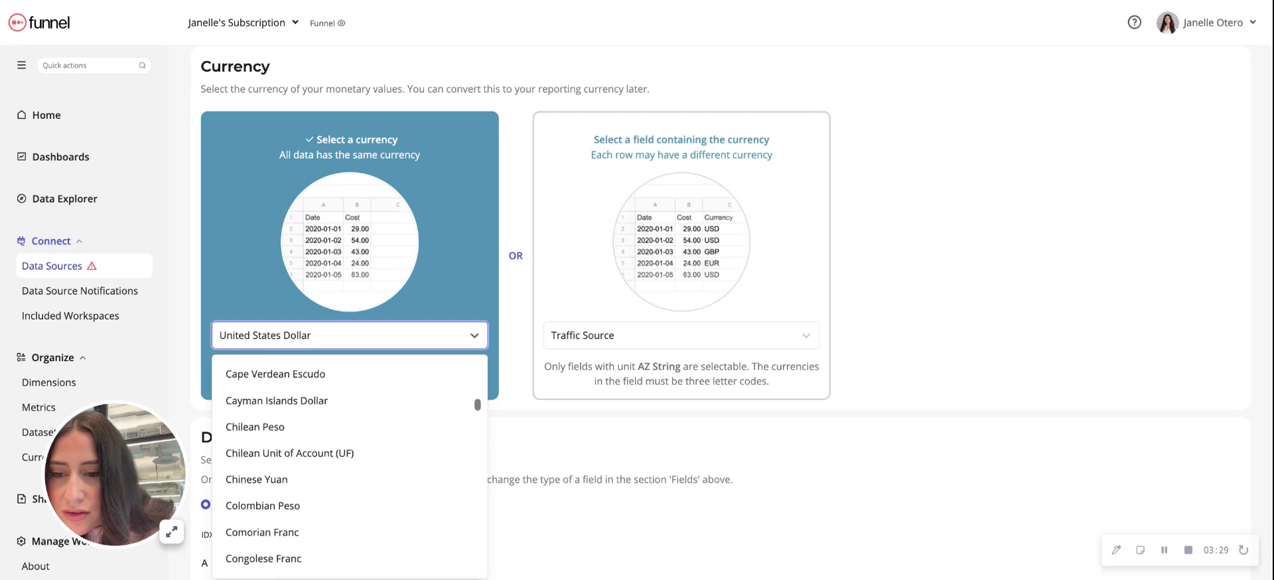
{"action": "left_click", "coordinate": [313, 516]}
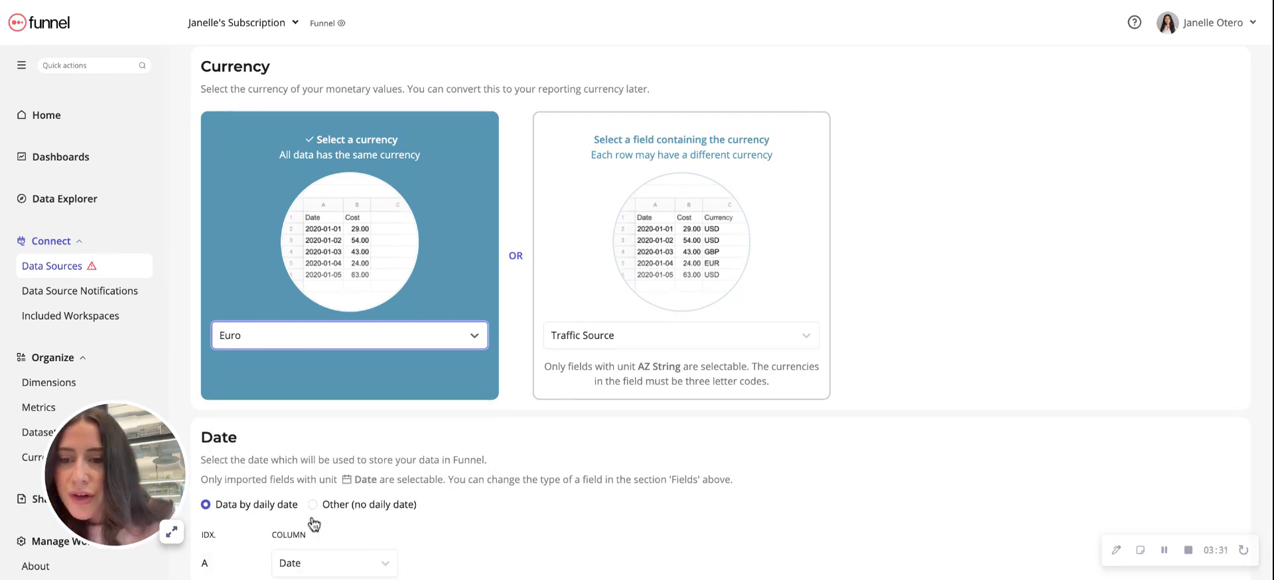
{"action": "left_click", "coordinate": [378, 256]}
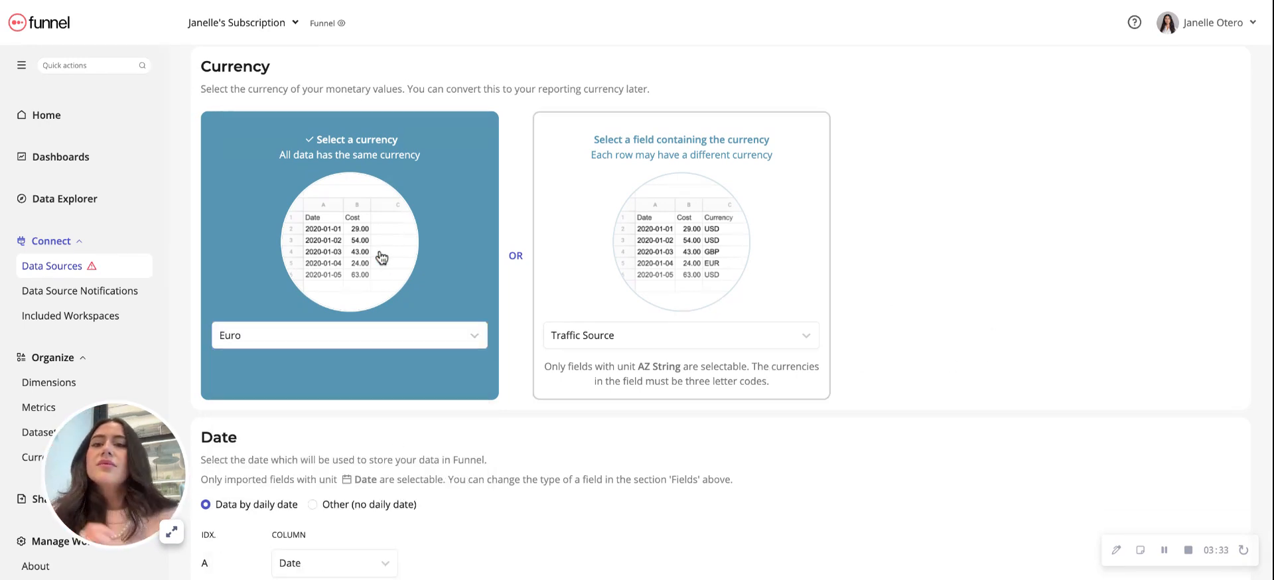
Step: Keep Date as the column for data by daily date and finish connecting the sheet as a data source
{"action": "scroll", "coordinate": [378, 256], "scroll_direction": "down", "scroll_amount": 1}
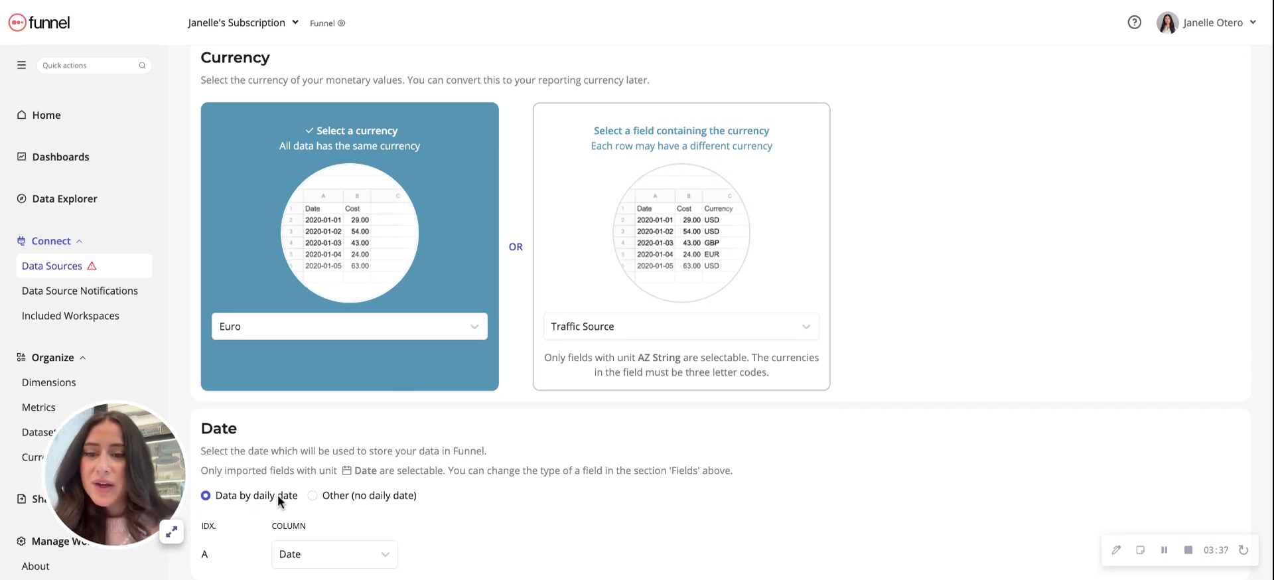
{"action": "left_click", "coordinate": [335, 560]}
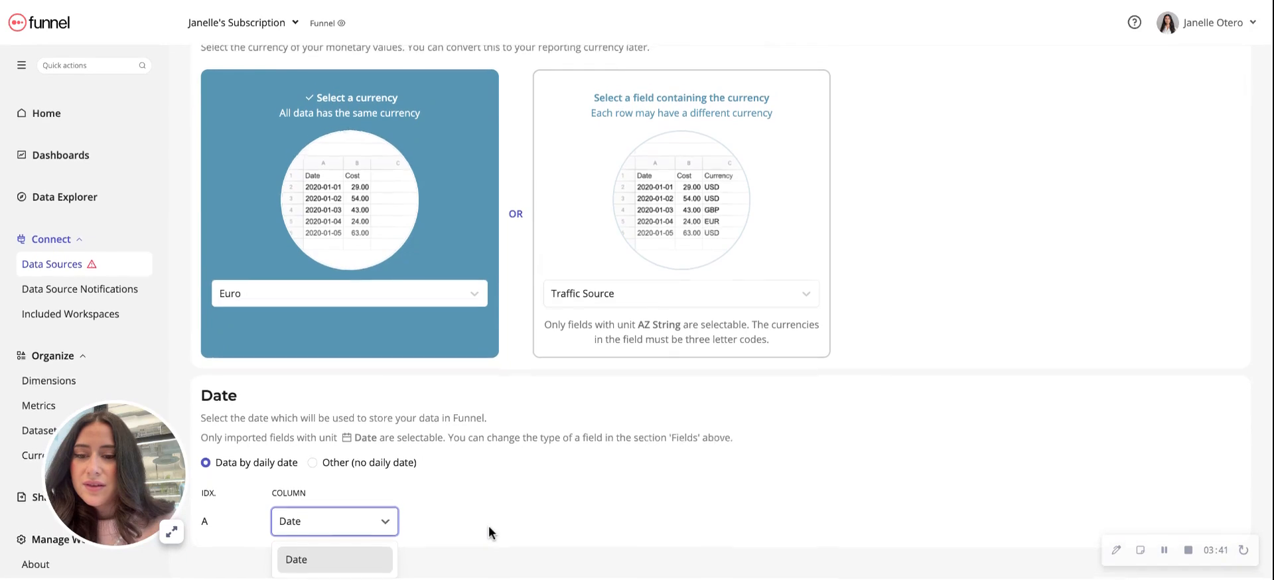
{"action": "left_click", "coordinate": [383, 523]}
{"action": "scroll", "coordinate": [618, 454], "scroll_direction": "up", "scroll_amount": 15}
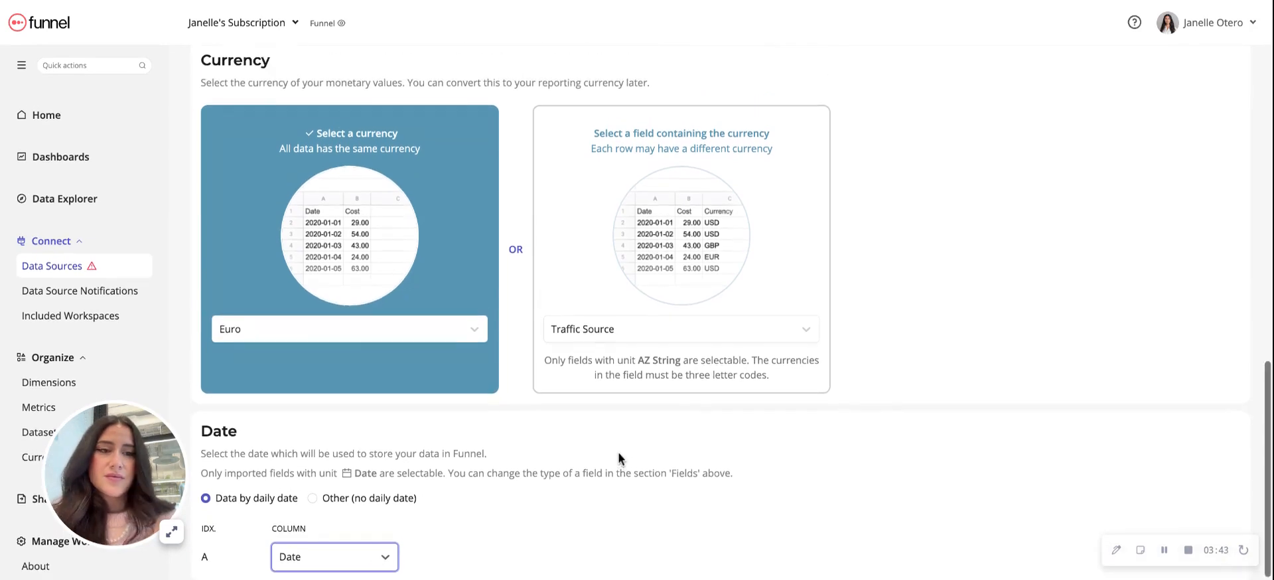
{"action": "left_click", "coordinate": [1209, 100]}
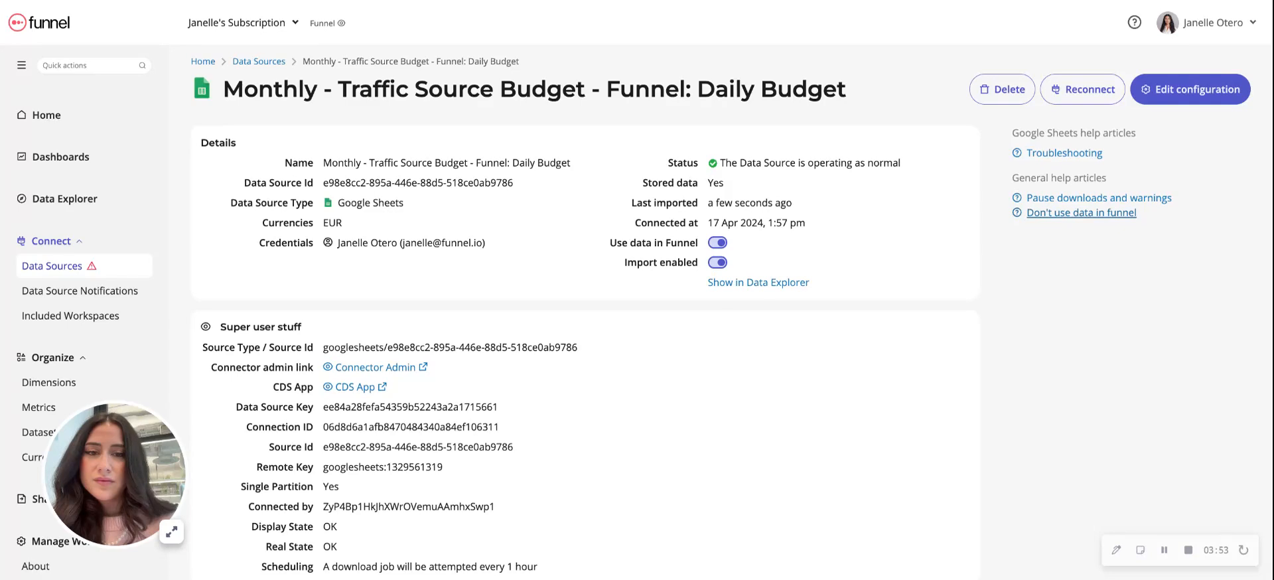
Step: Show the connected Daily Budget source in Data Explorer and review its daily budget and revenue rows
{"action": "scroll", "coordinate": [577, 469], "scroll_direction": "down", "scroll_amount": 1}
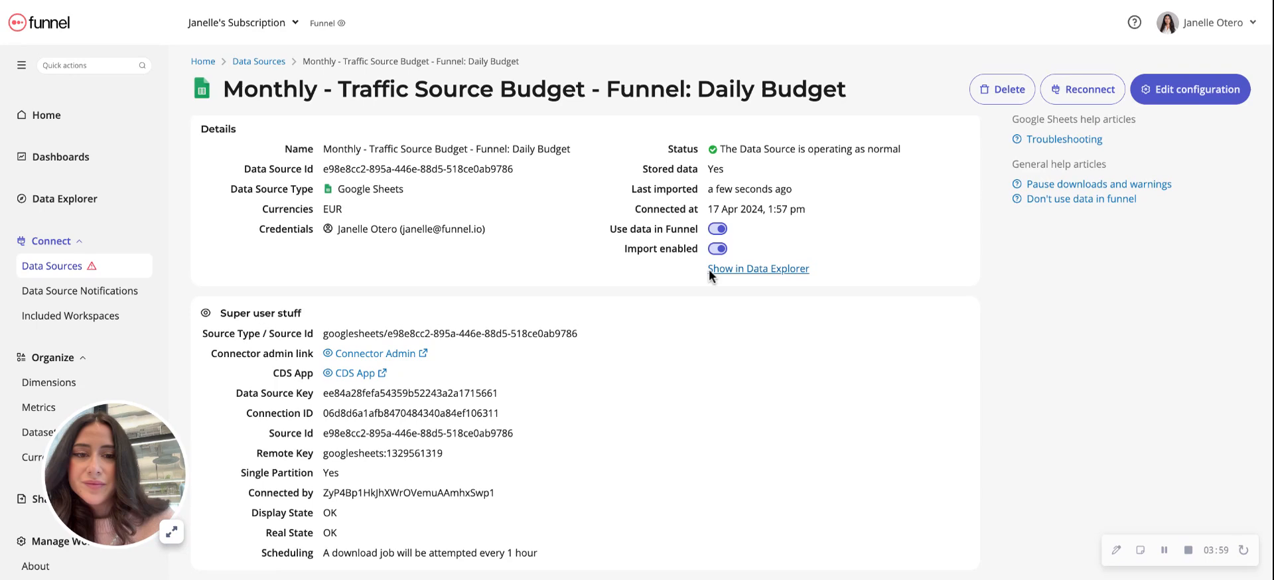
{"action": "left_click", "coordinate": [735, 272]}
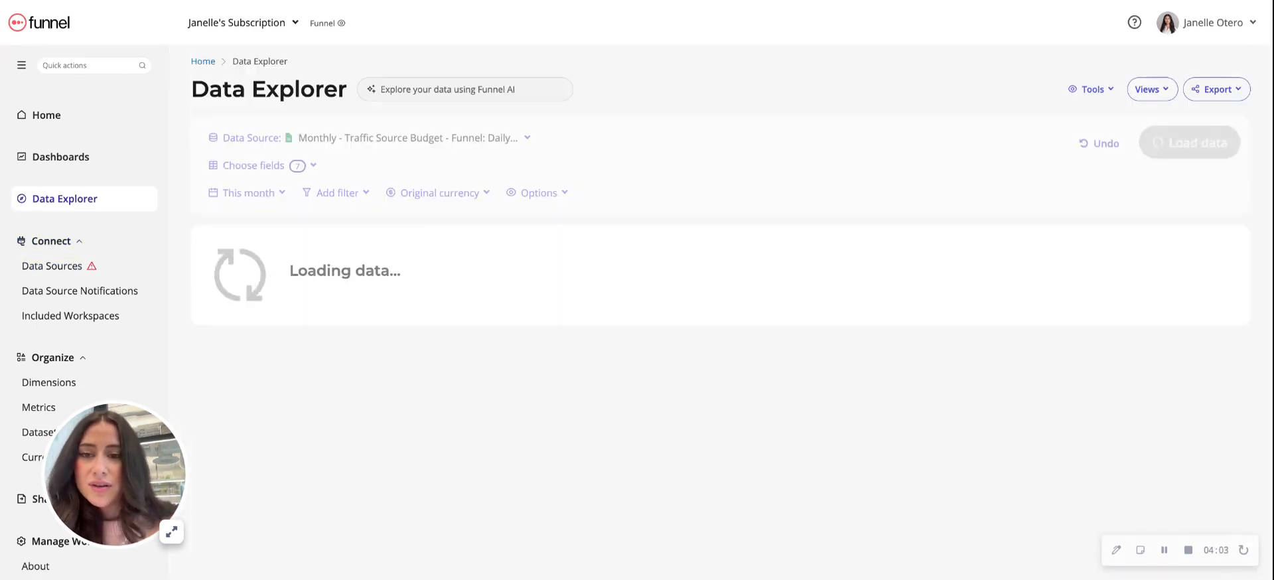
{"action": "scroll", "coordinate": [688, 247], "scroll_direction": "down", "scroll_amount": 5}
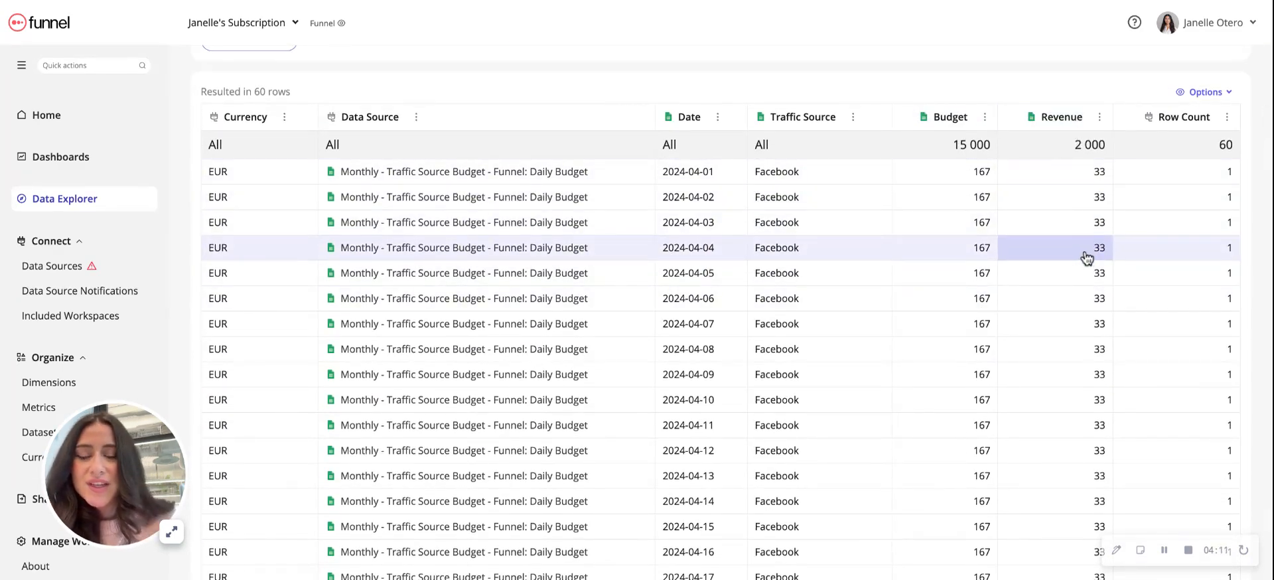
{"action": "scroll", "coordinate": [981, 293], "scroll_direction": "down", "scroll_amount": 1}
{"action": "scroll", "coordinate": [982, 293], "scroll_direction": "up", "scroll_amount": 5}
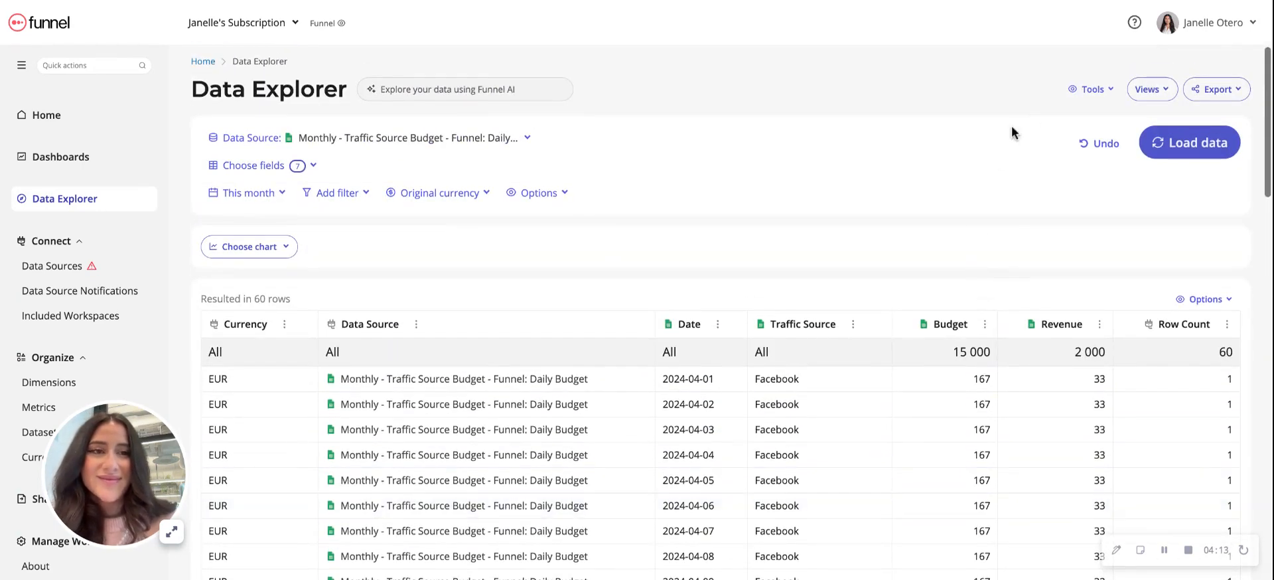